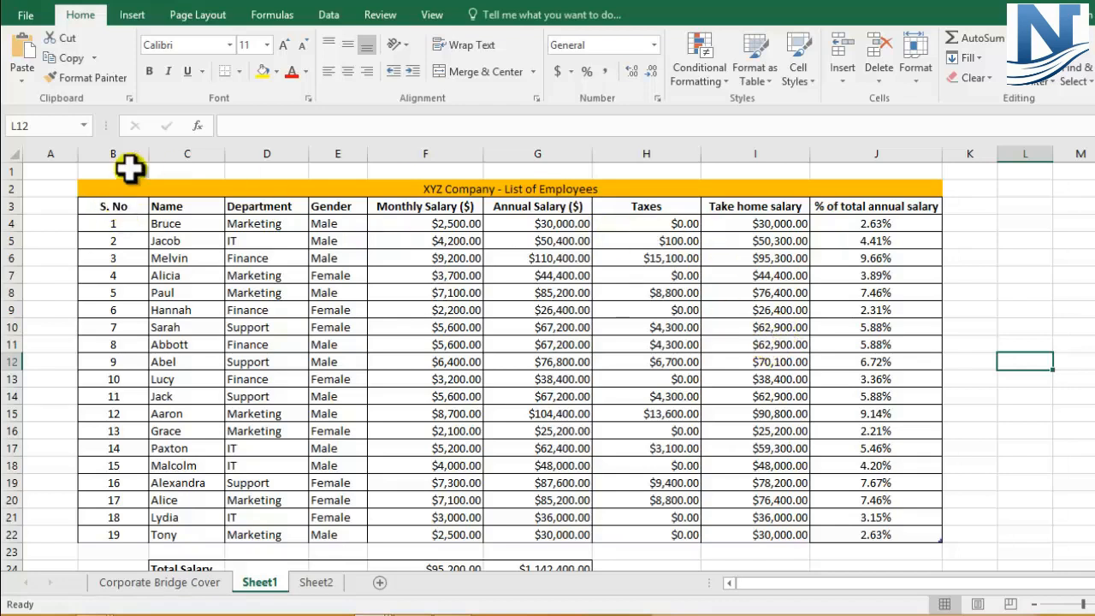
- Examine the employee table columns, the salary summary formulas, and the department headcount and total salary formulas on Sheet1
click(265, 154)
click(315, 152)
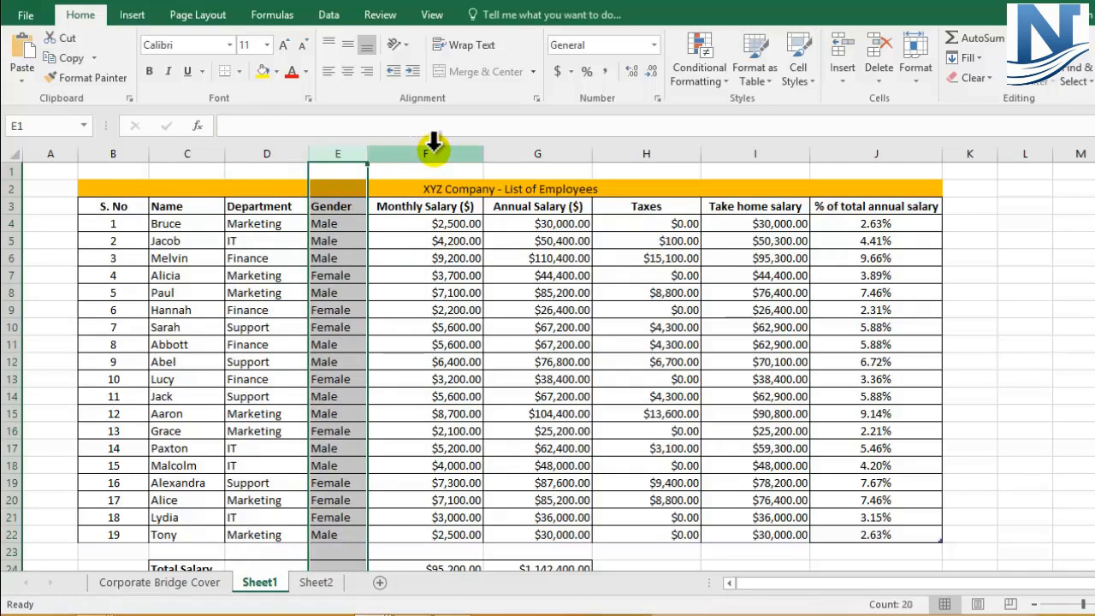
scroll(391, 202, down, 3)
drag(163, 410, 545, 465)
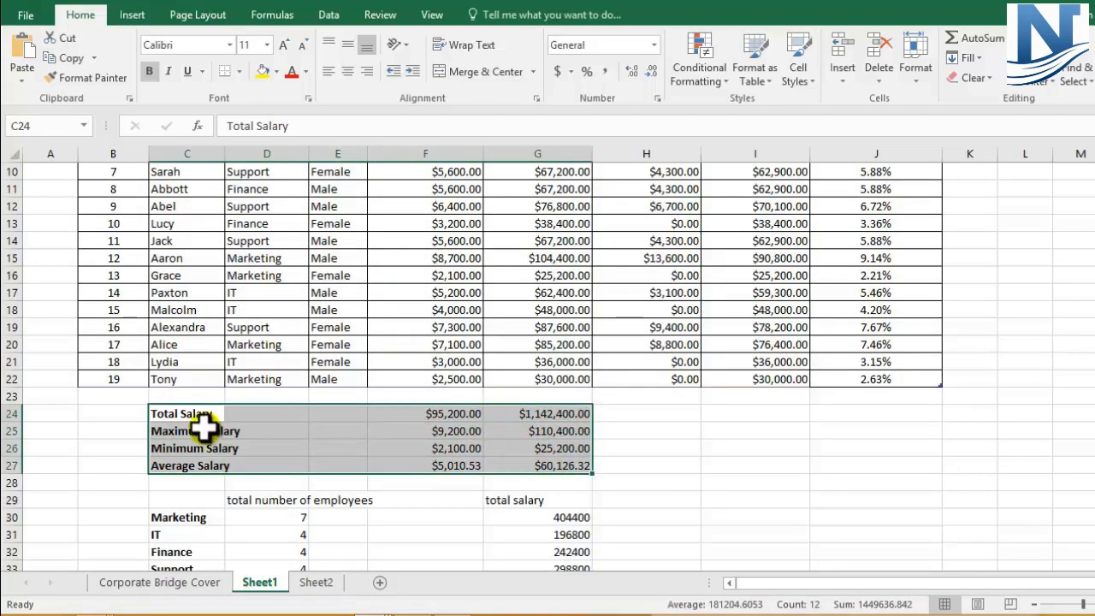
click(444, 414)
scroll(430, 479, down, 2)
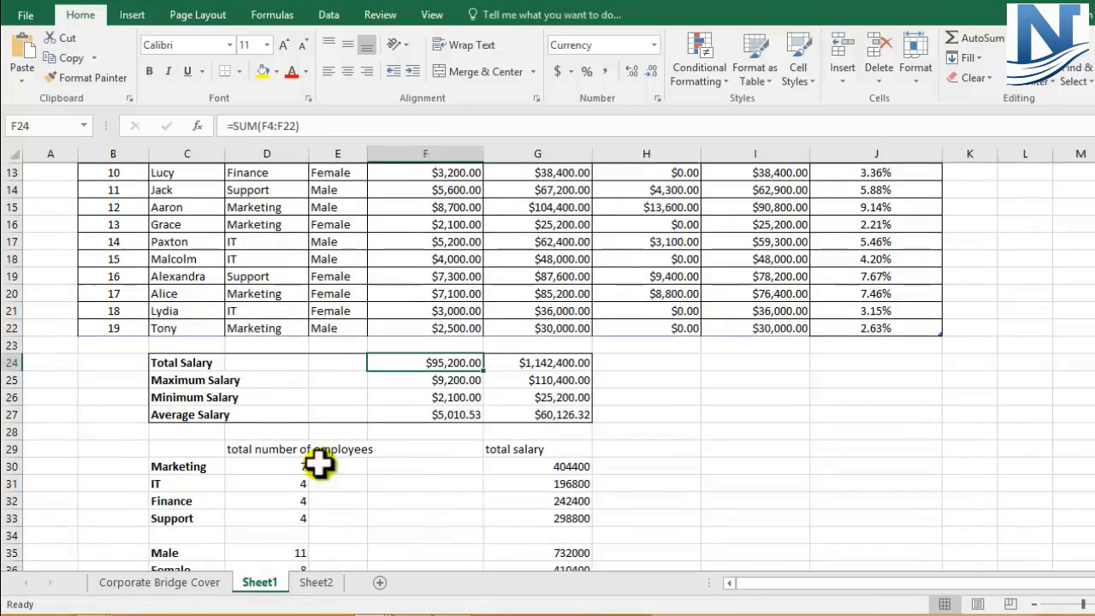
drag(152, 416, 501, 457)
click(285, 417)
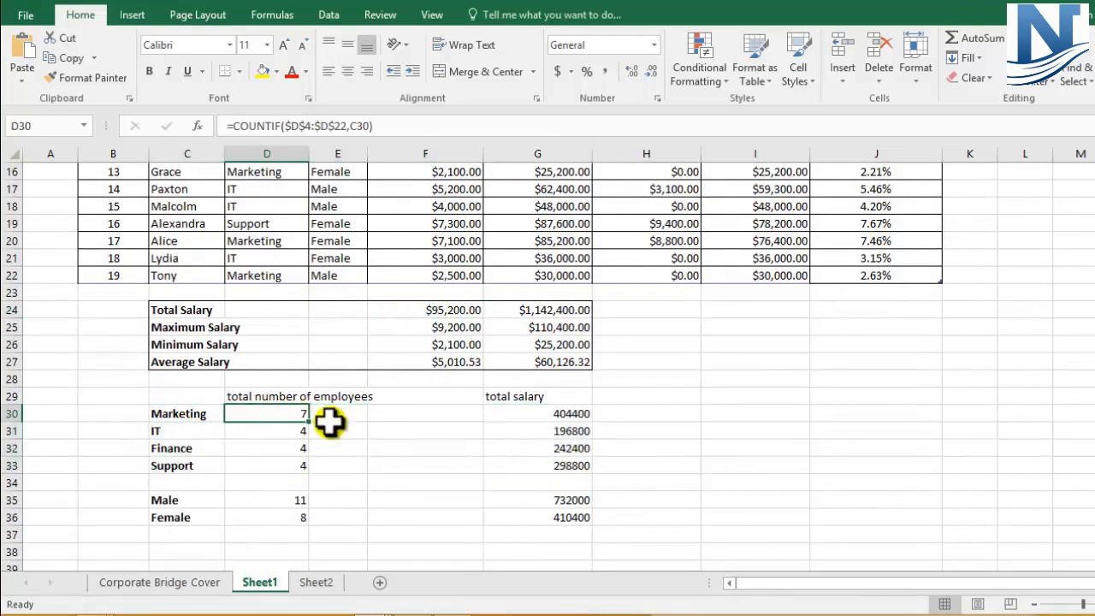
click(570, 416)
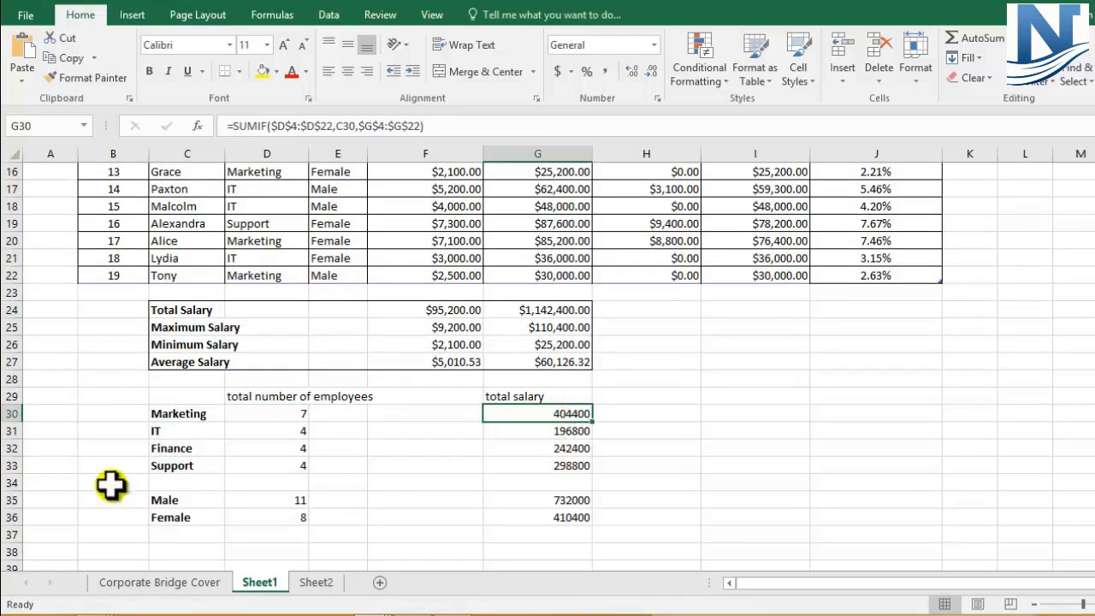
- Examine the male and female employee counts and total salaries in rows 35 and 36
click(184, 501)
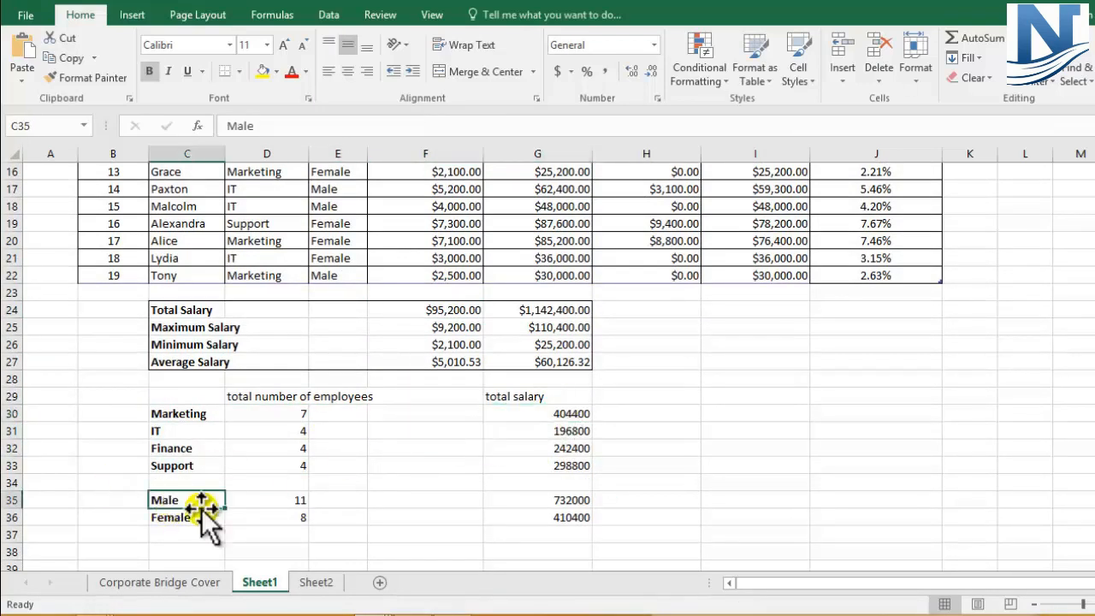
click(265, 503)
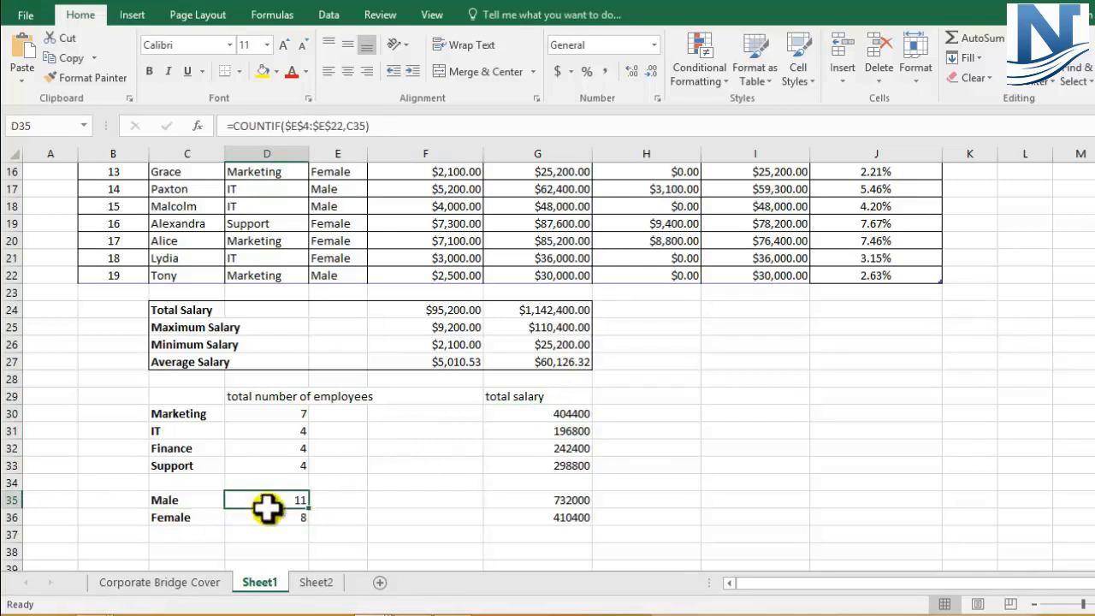
click(269, 520)
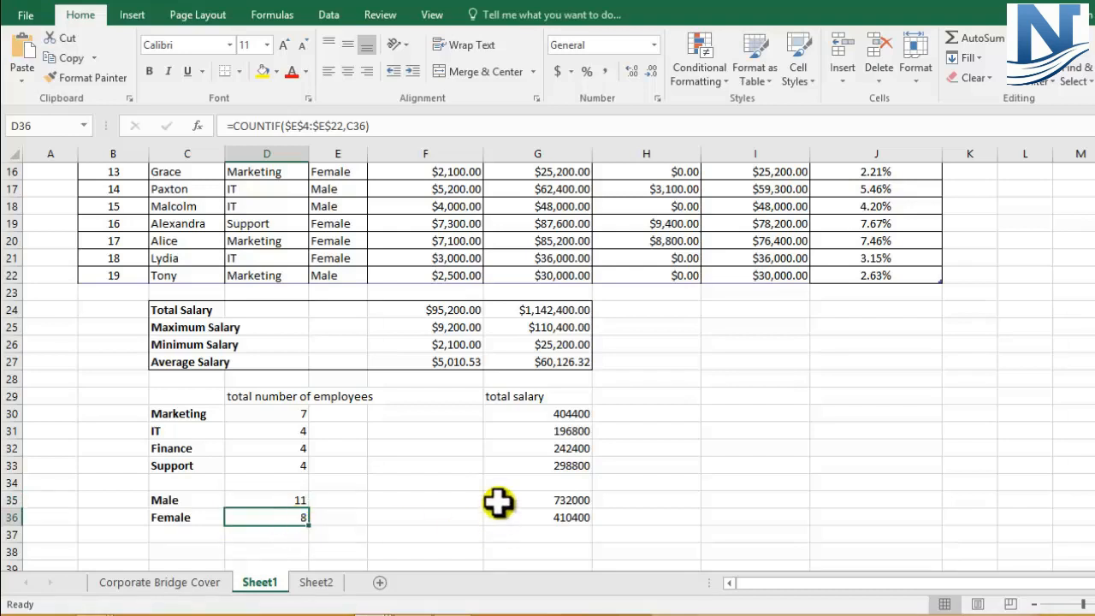
drag(498, 503, 505, 522)
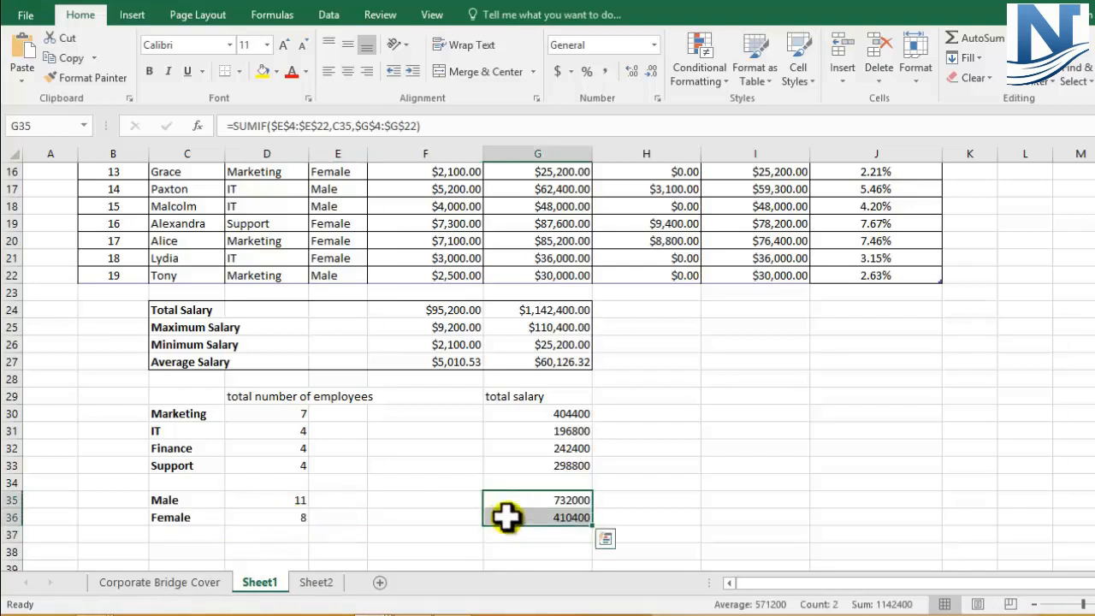
click(501, 398)
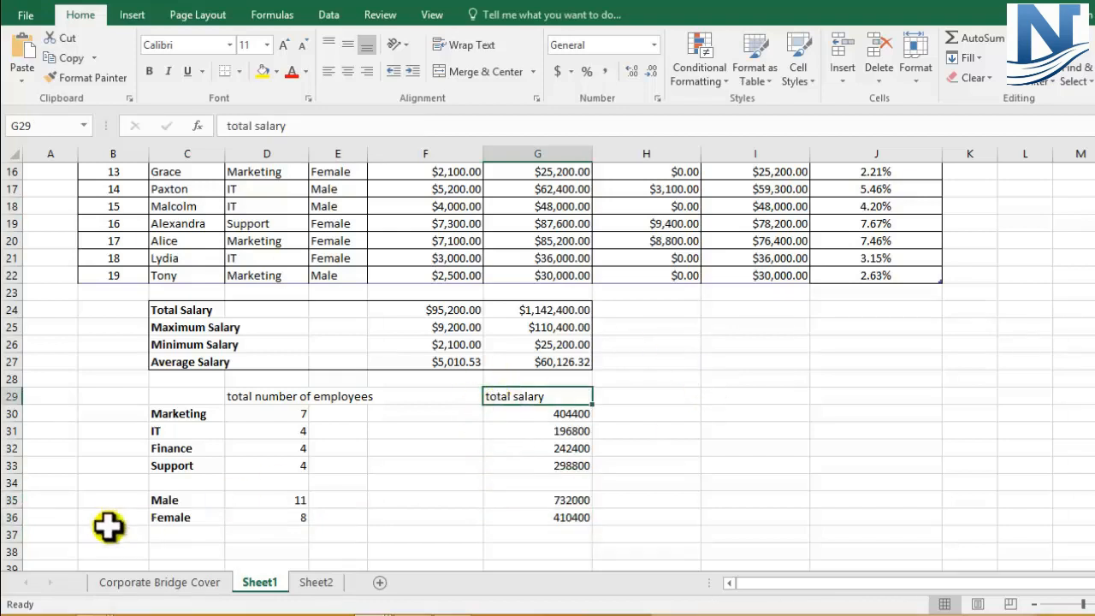
click(293, 500)
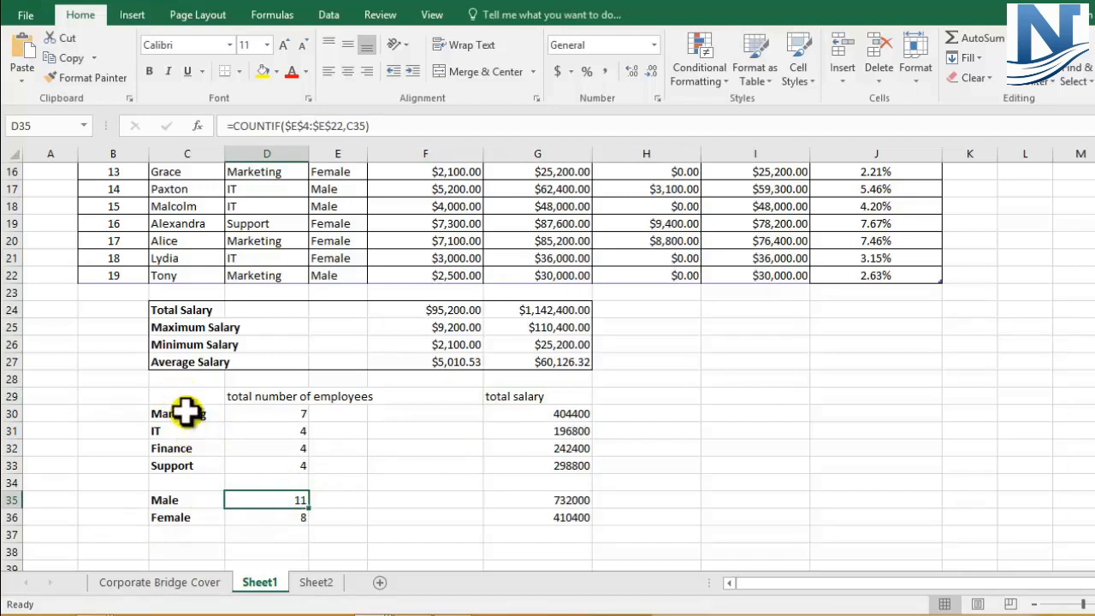
- Review the department names and employee counts in C30:D33 on Sheet1, and check Sheet2 as their destination
drag(185, 416, 303, 459)
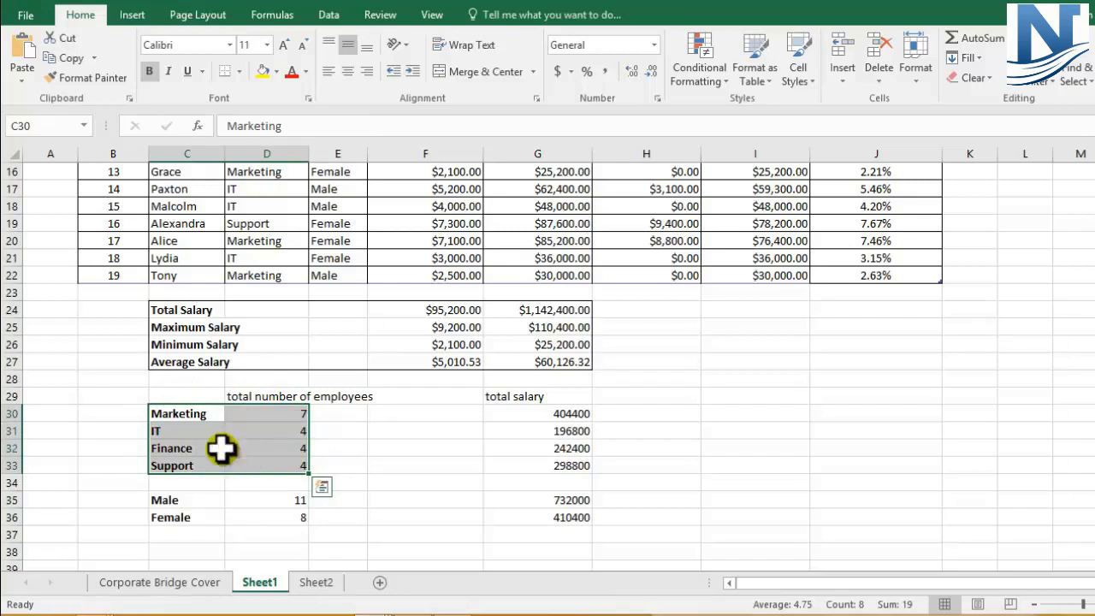
click(262, 414)
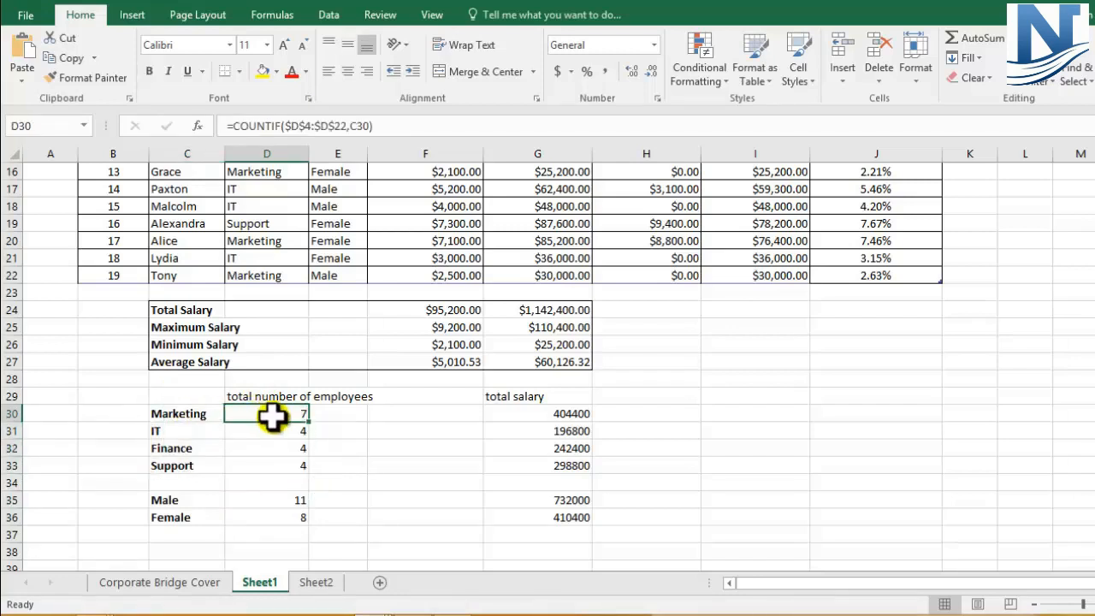
click(196, 451)
click(196, 468)
drag(257, 433, 255, 467)
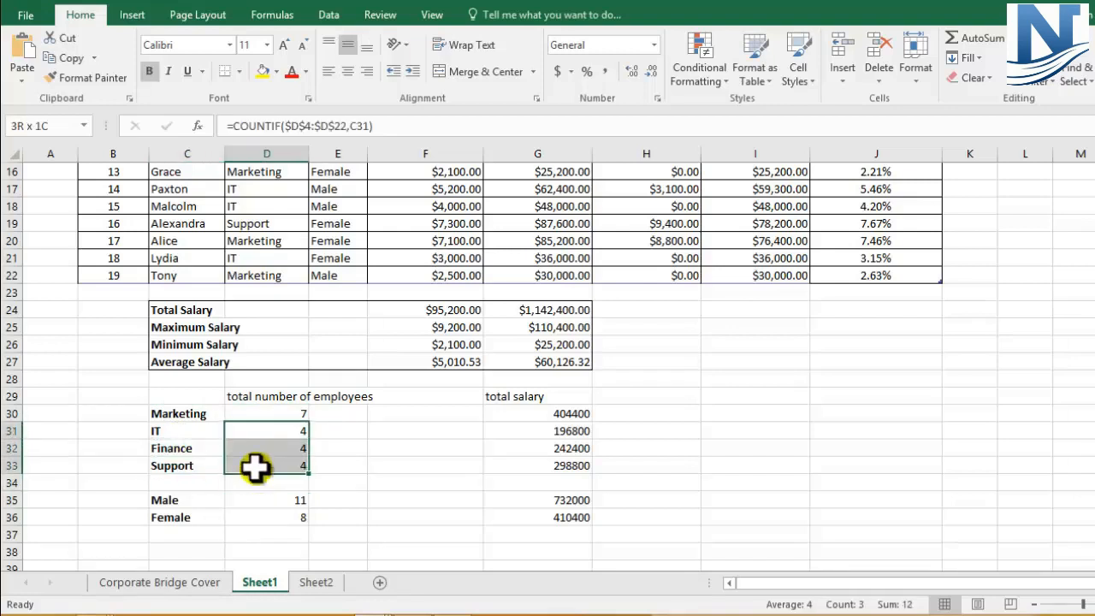
drag(161, 414, 265, 461)
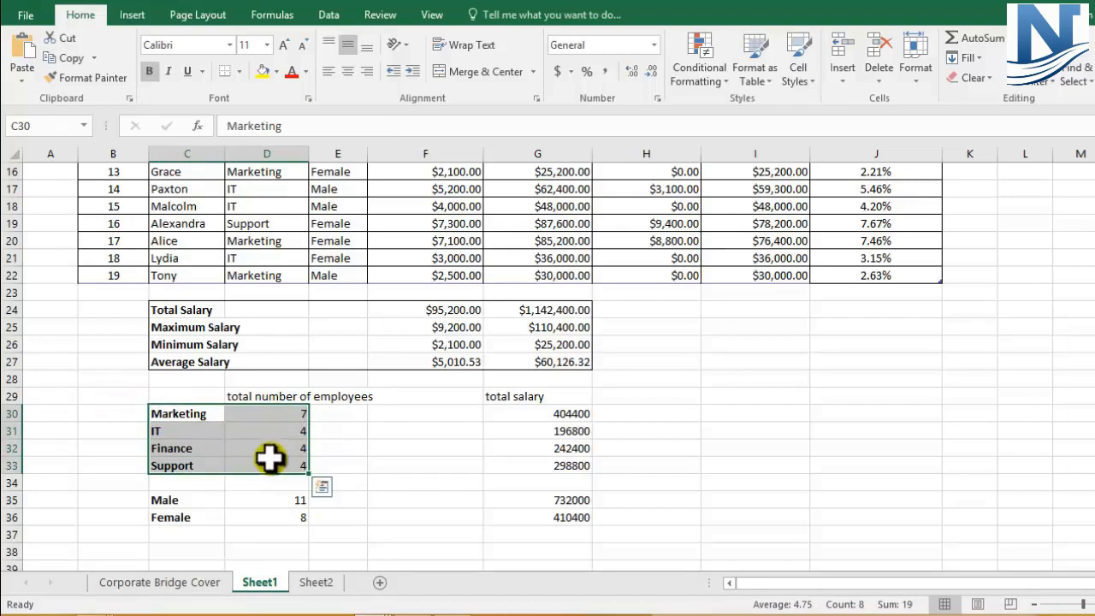
click(316, 584)
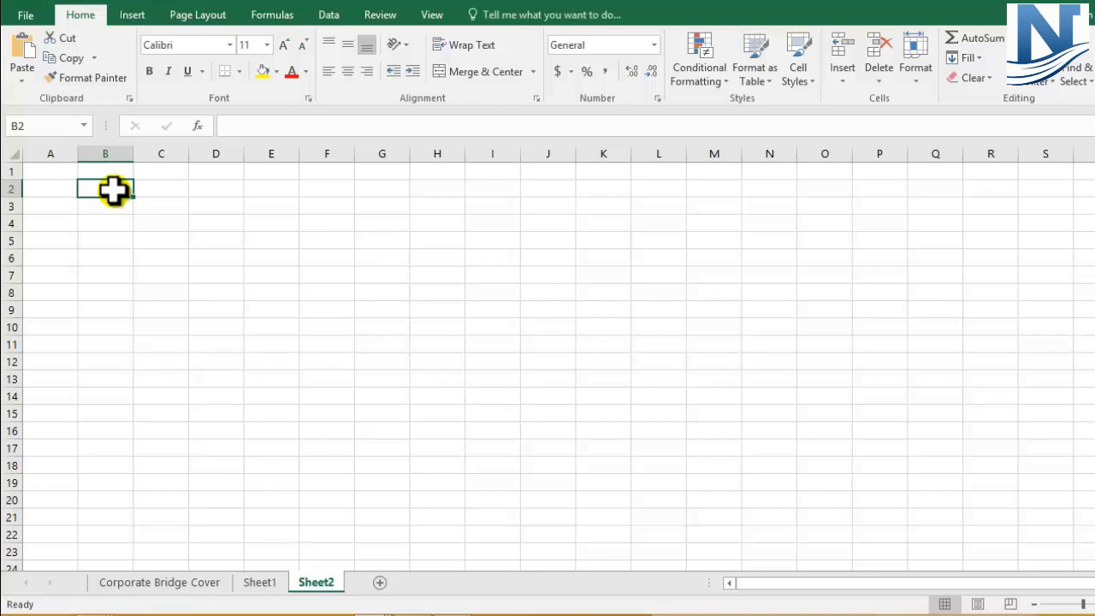
click(257, 583)
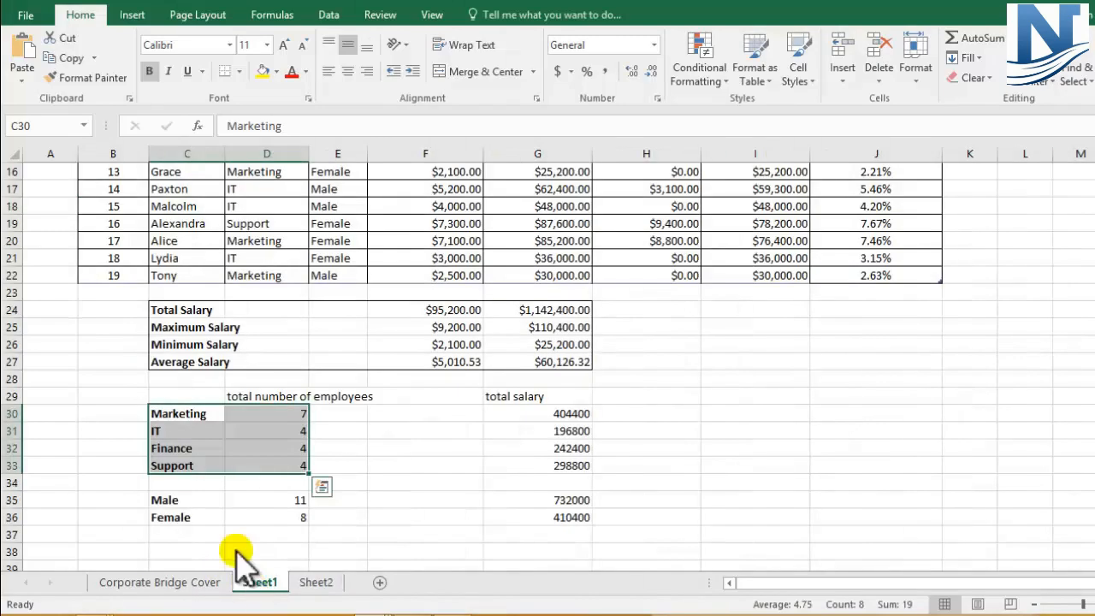
click(183, 415)
click(184, 431)
click(178, 450)
click(175, 466)
drag(254, 415, 261, 467)
- Link cell B2 on Sheet2 to the Marketing label with the formula =Sheet1!C30
click(315, 583)
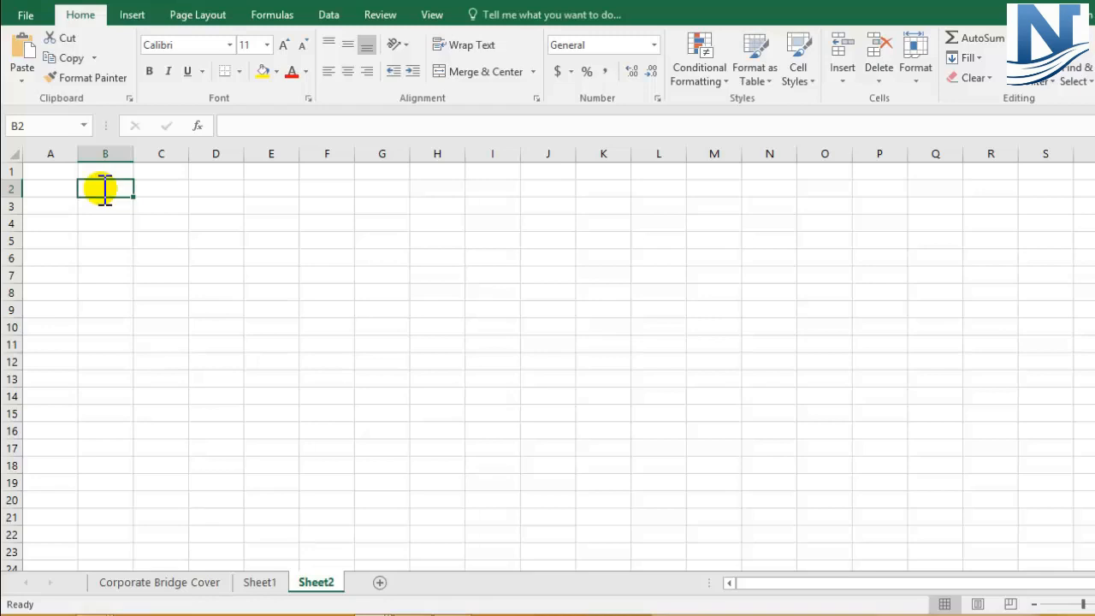
text(=)
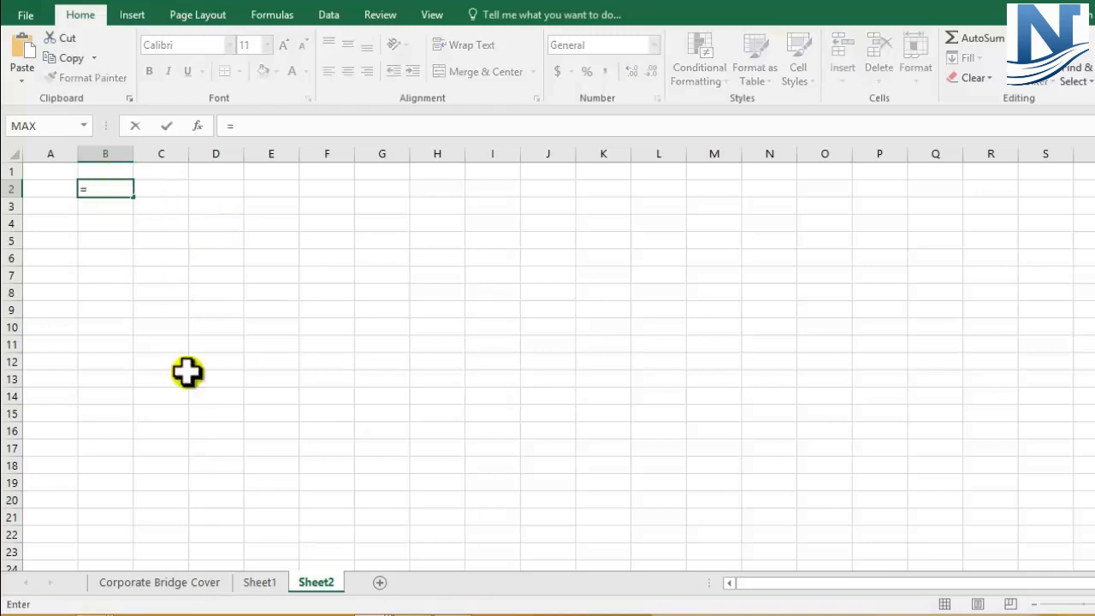
click(260, 584)
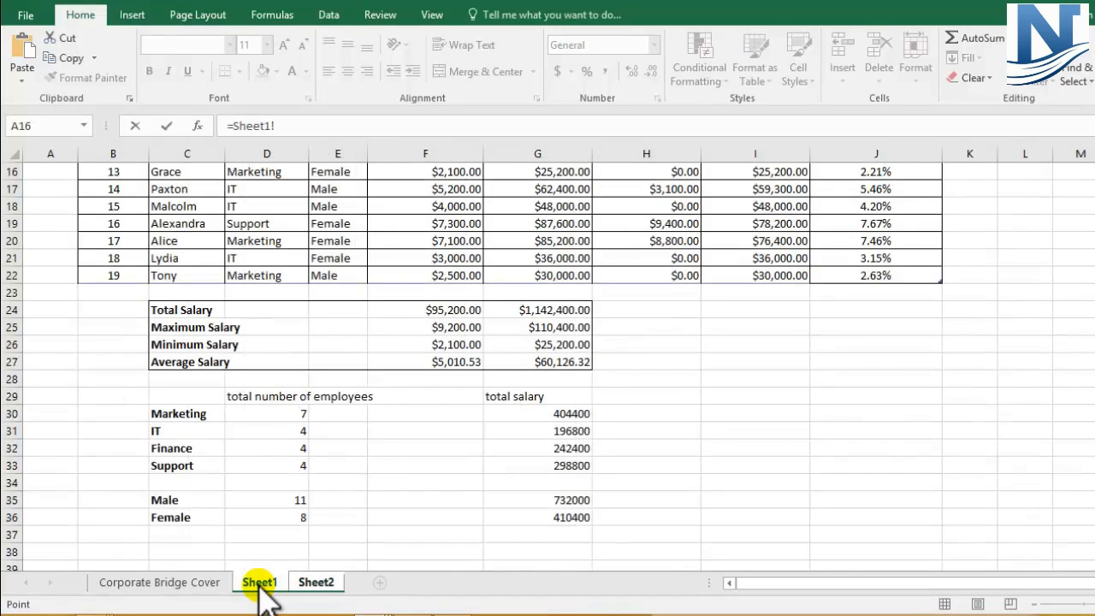
click(188, 414)
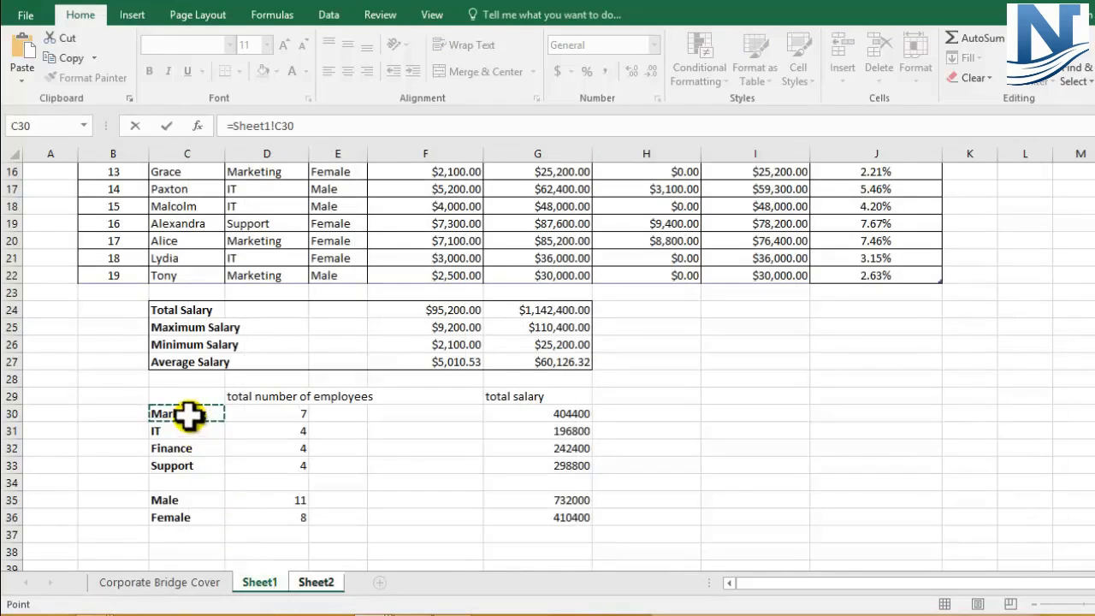
key(Return)
- Inspect the reference in Sheet2's cell B2 and compare it with the address of the Marketing cell on Sheet1
double_click(125, 189)
click(271, 127)
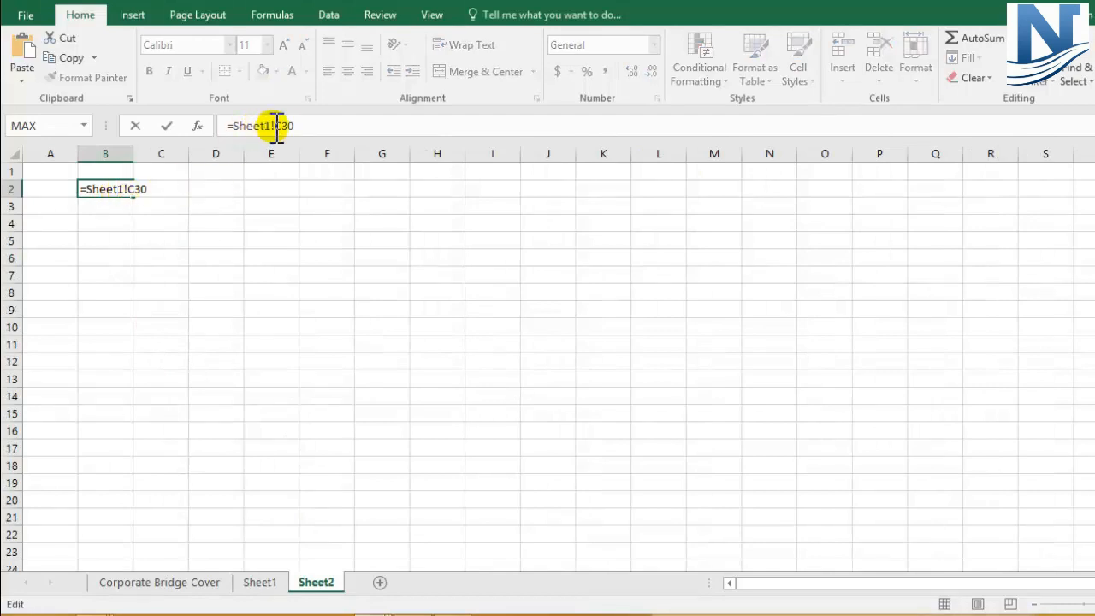
click(272, 379)
click(260, 581)
click(179, 416)
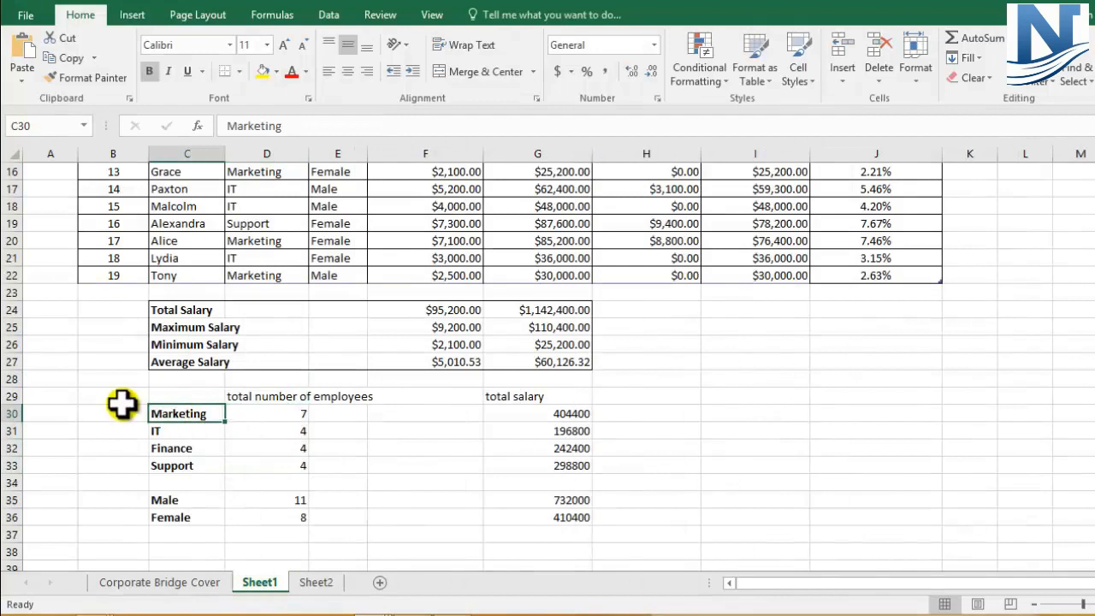
click(34, 126)
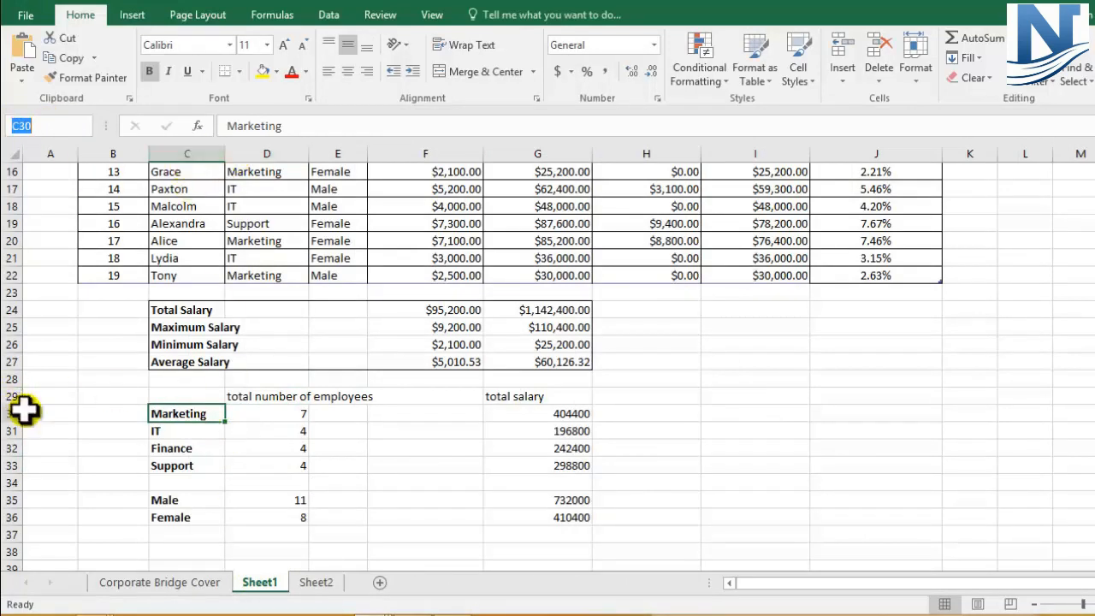
click(310, 580)
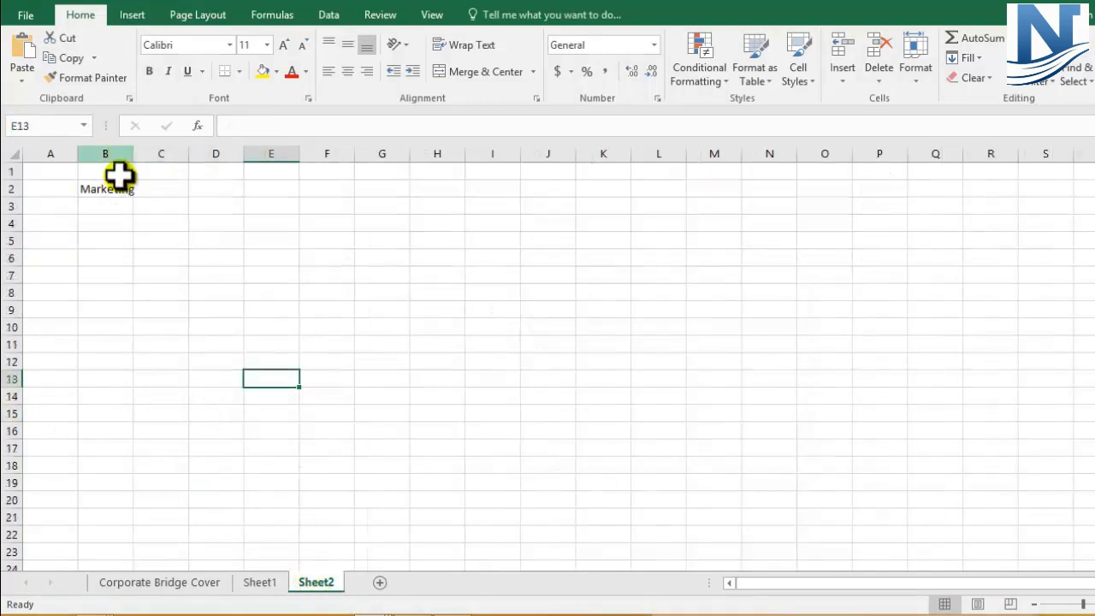
- Widen column B on Sheet2 and link cell B3 to the IT label with the formula =Sheet1!C31
drag(130, 156, 180, 157)
click(127, 187)
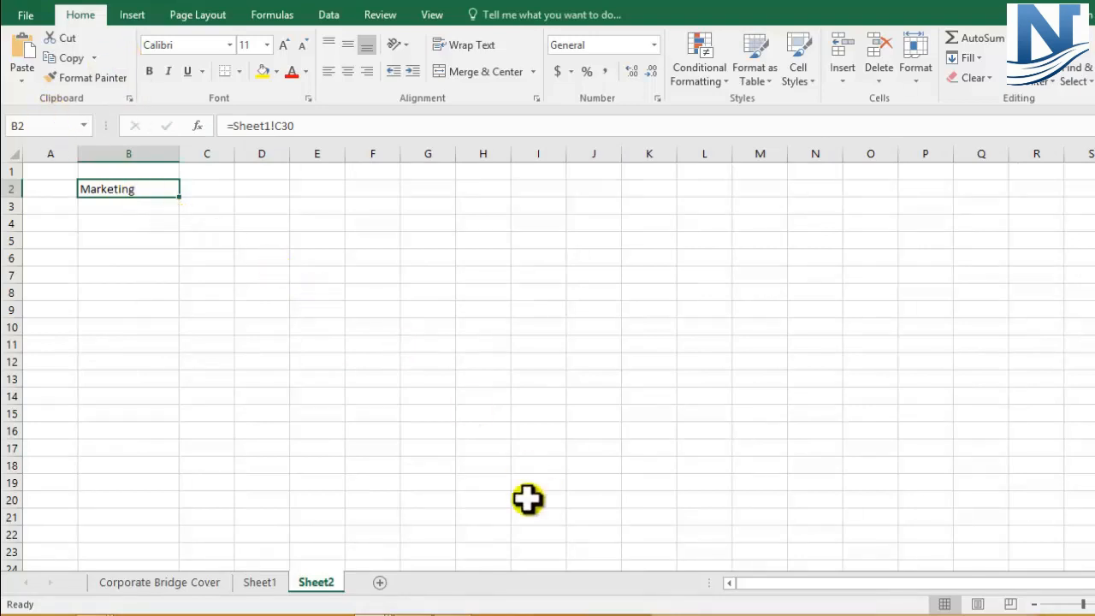
click(120, 206)
text(=)
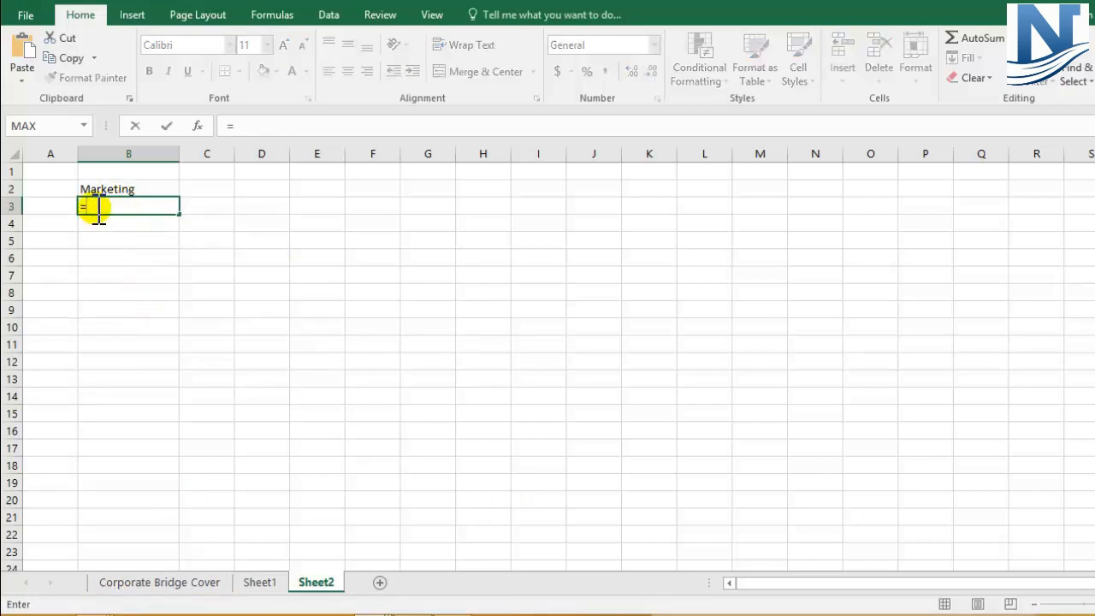
click(259, 583)
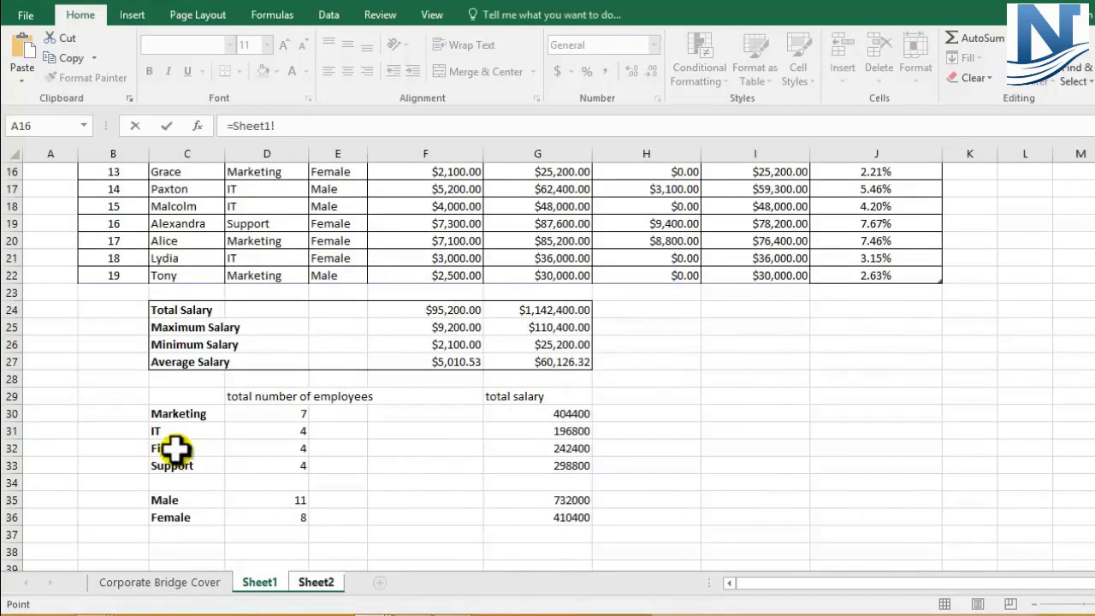
click(178, 432)
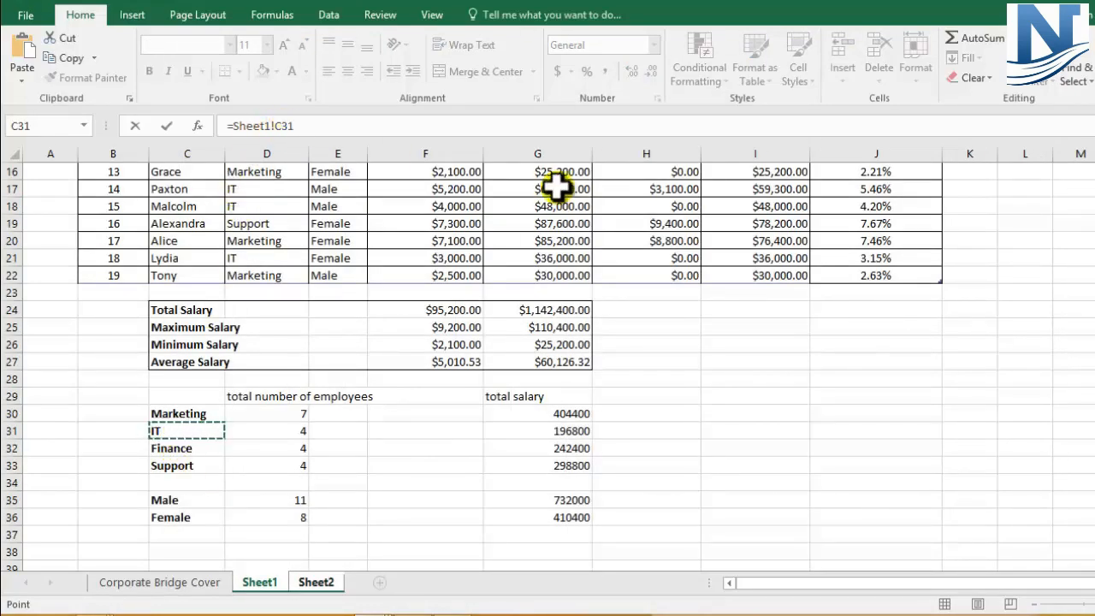
key(Return)
click(121, 204)
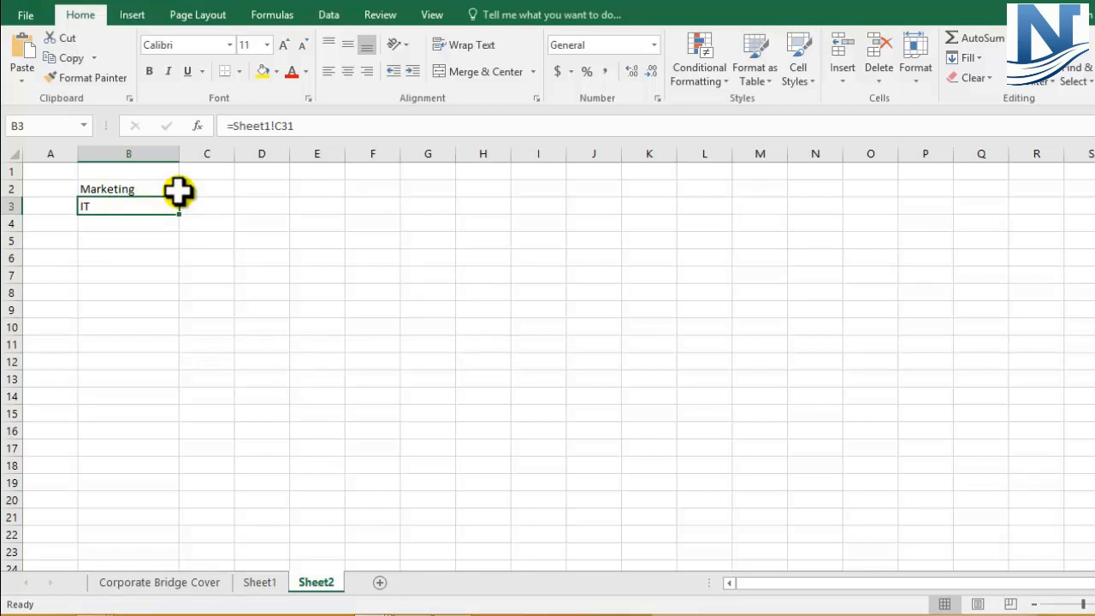
- Fill the links in B2:B3 down through B5 and inspect the formula in B4
click(118, 224)
click(120, 240)
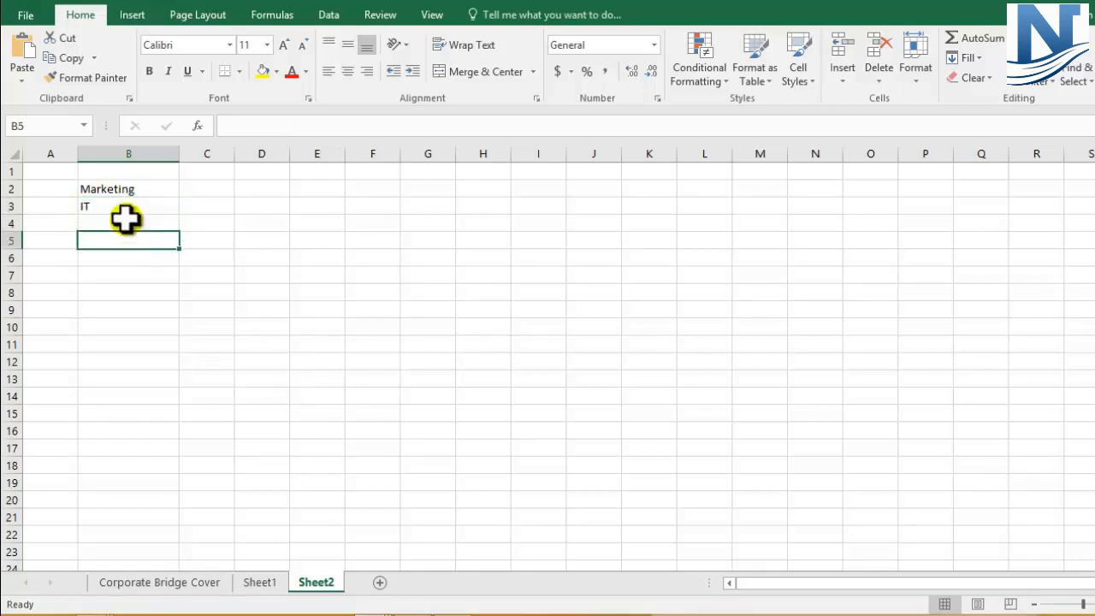
drag(126, 194, 122, 203)
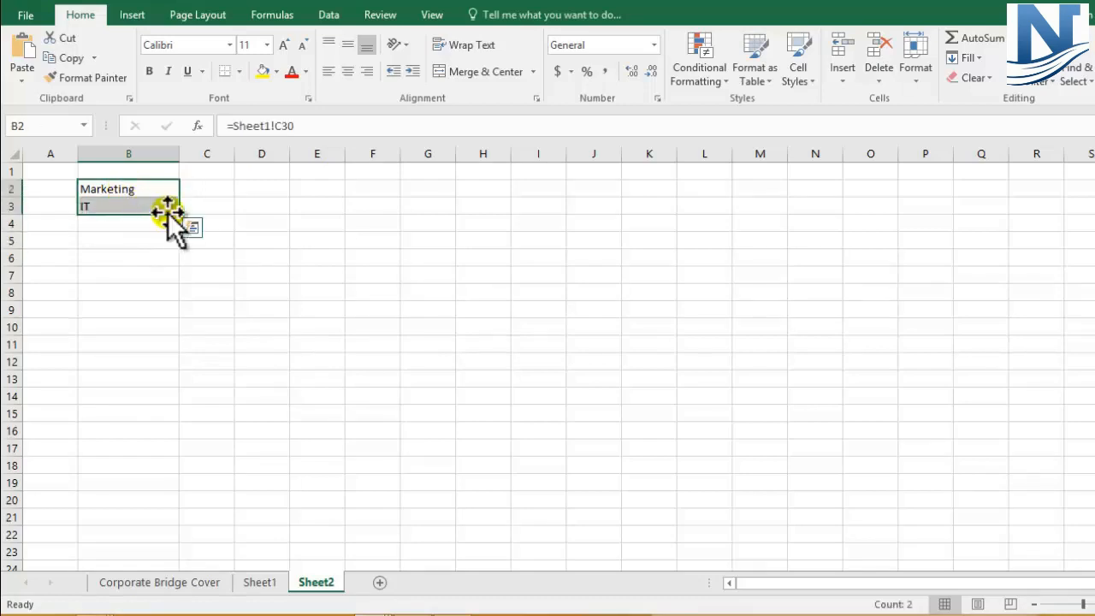
drag(180, 217, 179, 246)
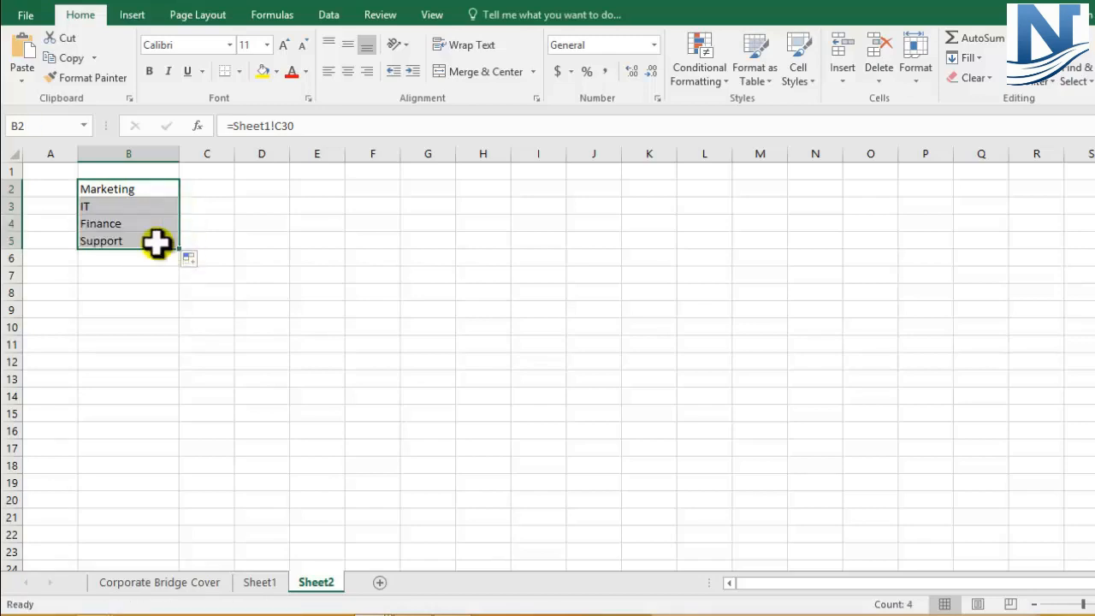
click(109, 226)
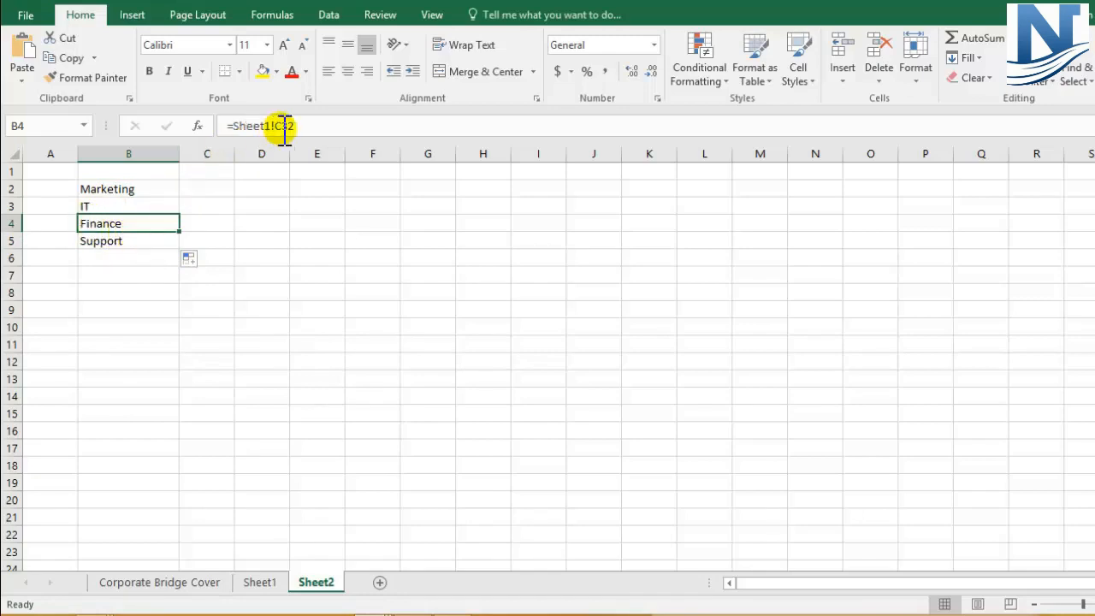
drag(306, 126, 226, 126)
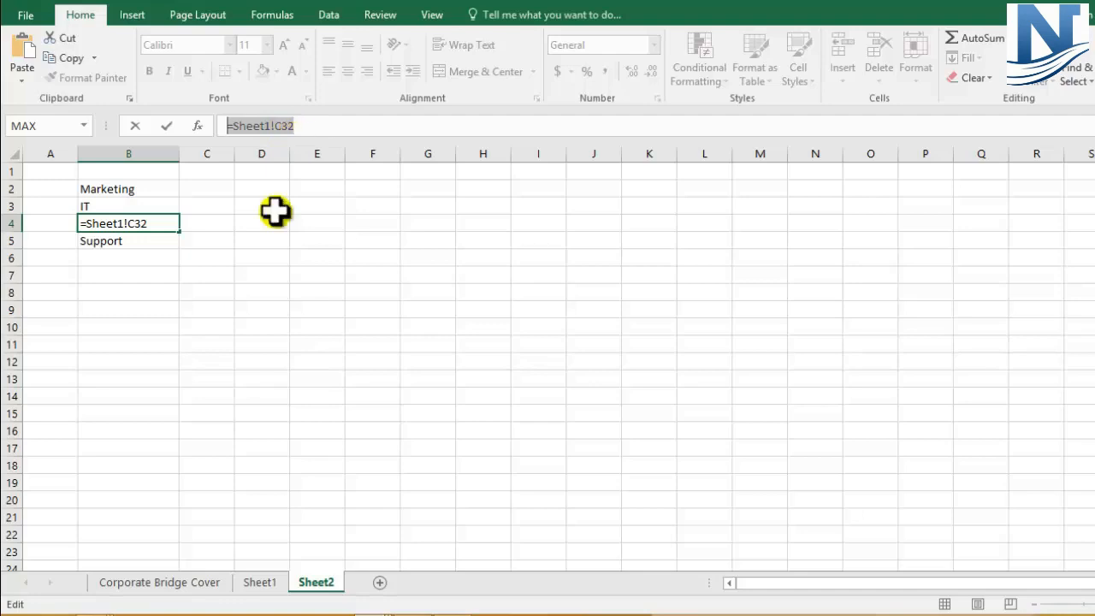
- Fill the cross-sheet links in B2:B5 across into C2:C5 to bring in the employee counts
key(Escape)
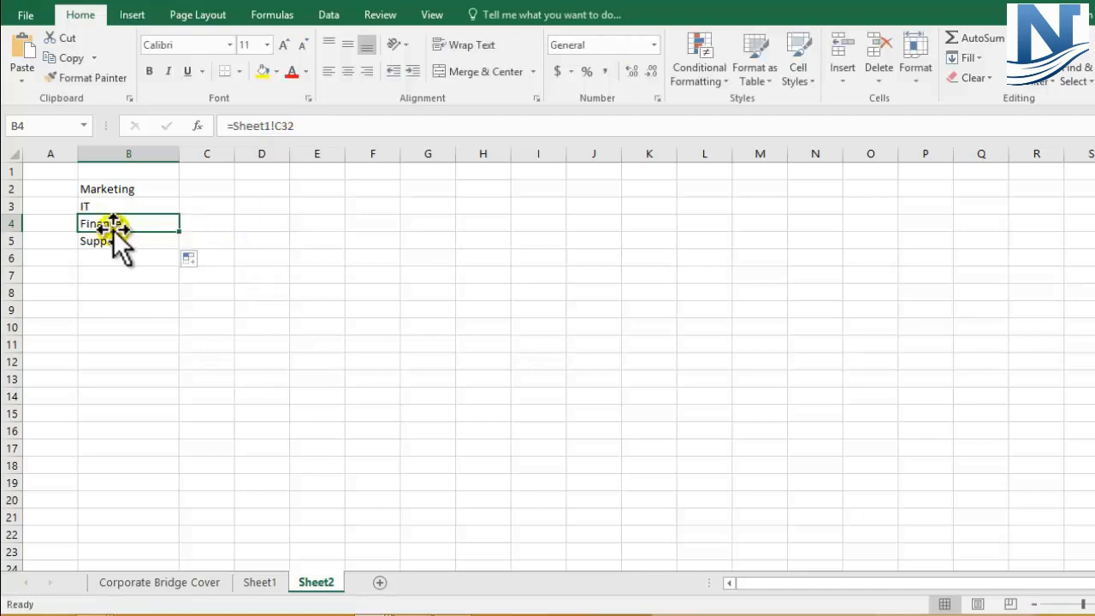
drag(113, 190, 120, 242)
click(193, 183)
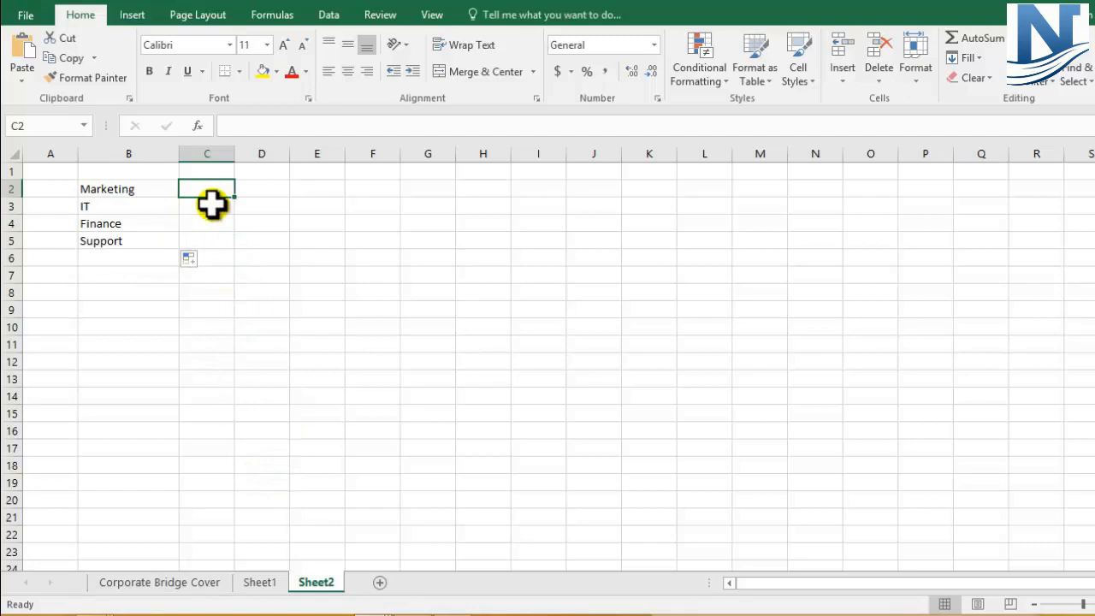
drag(99, 184, 103, 244)
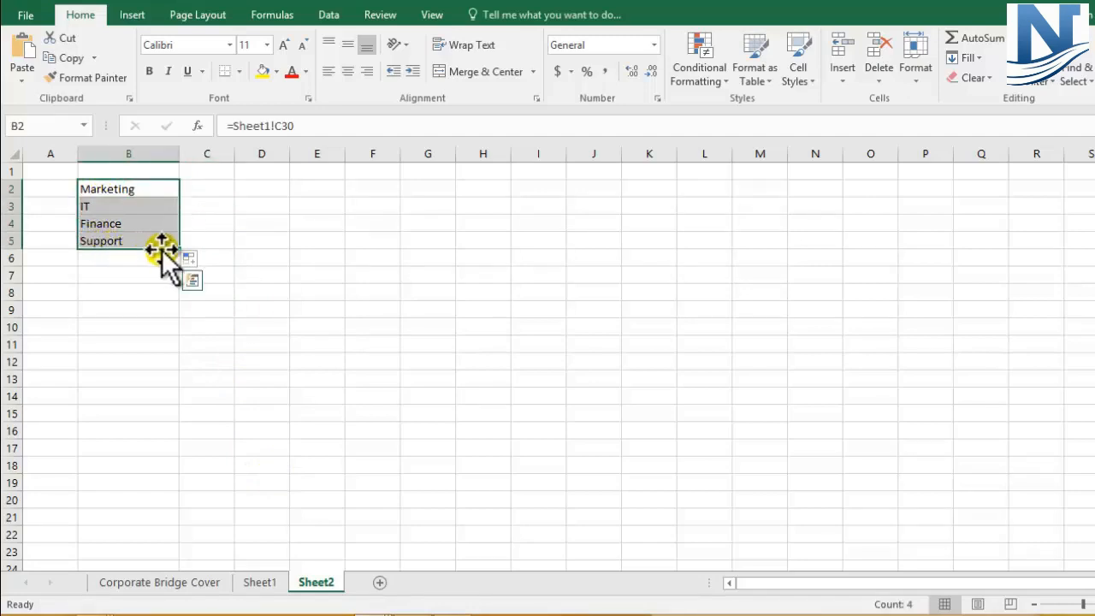
drag(179, 251, 248, 265)
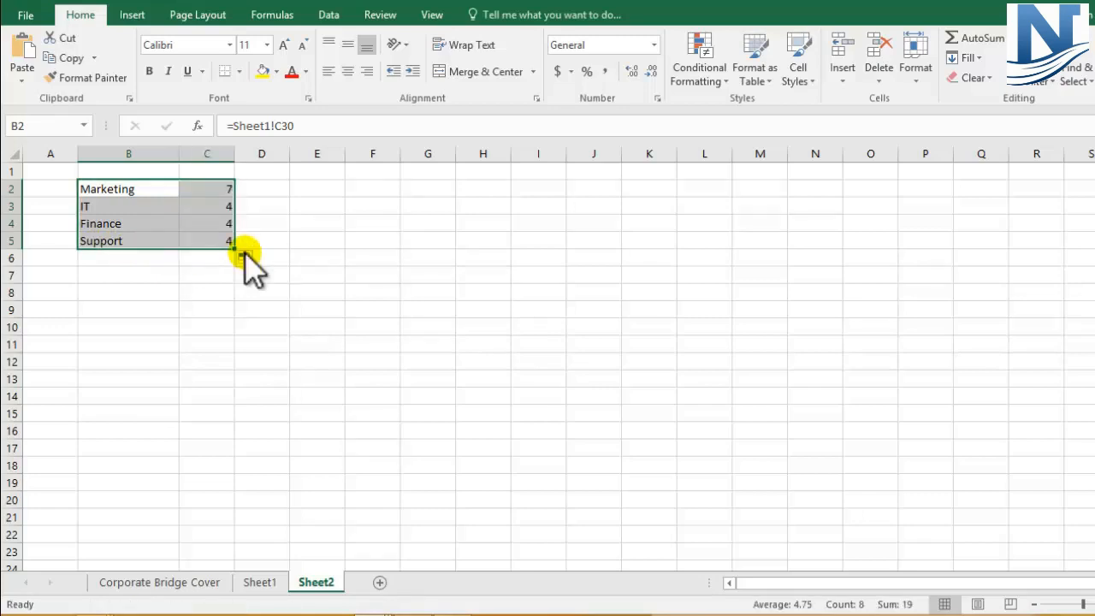
- Inspect the Sheet1 references in each employee count cell C2:C5 and in the Marketing cell B2
click(215, 186)
click(215, 208)
click(219, 224)
click(222, 242)
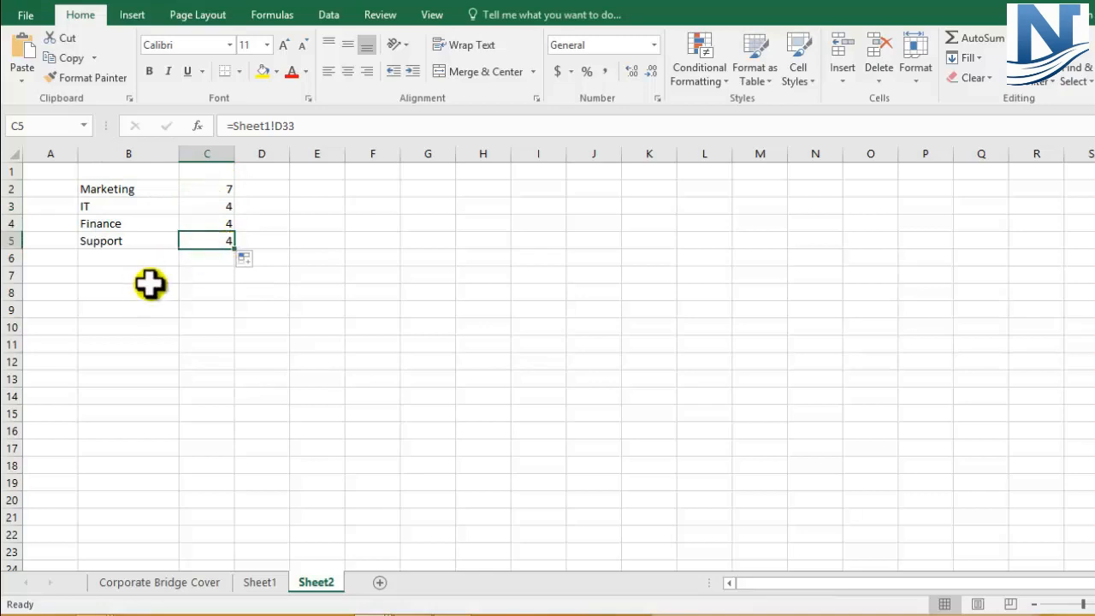
click(94, 181)
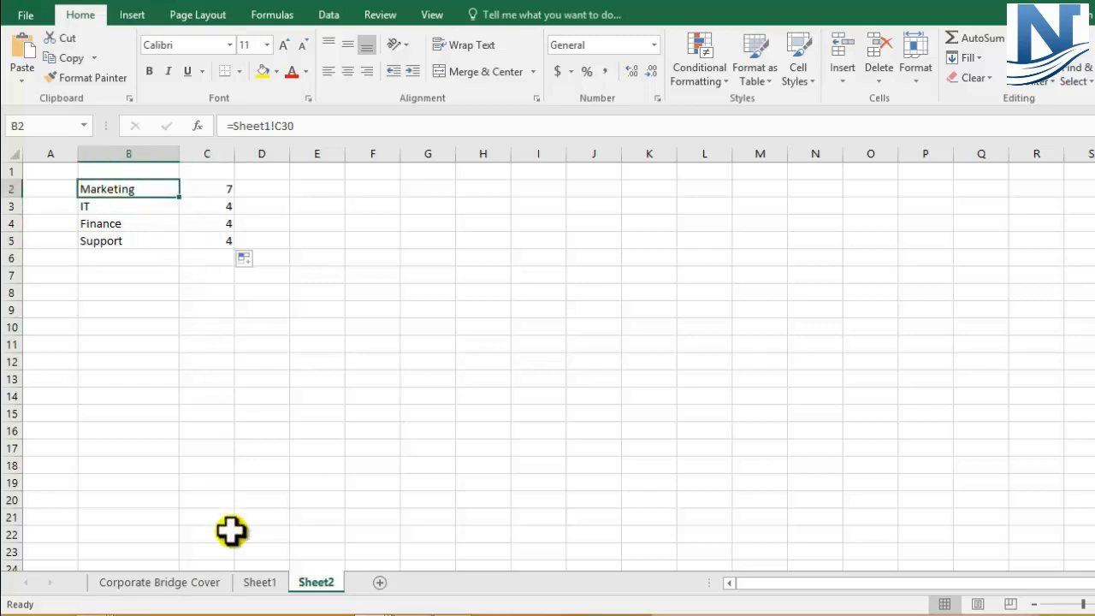
- Copy the department names and employee counts in C30:D33 on Sheet1 and paste them at B7 on Sheet2
click(259, 584)
click(207, 478)
drag(183, 417, 266, 465)
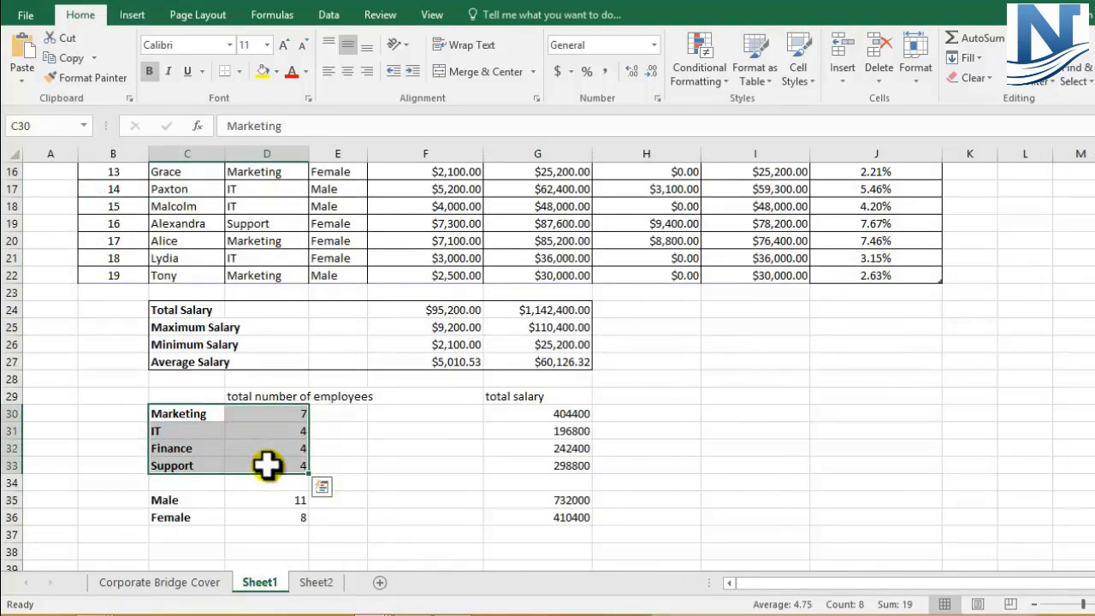
key(ctrl+c)
click(316, 582)
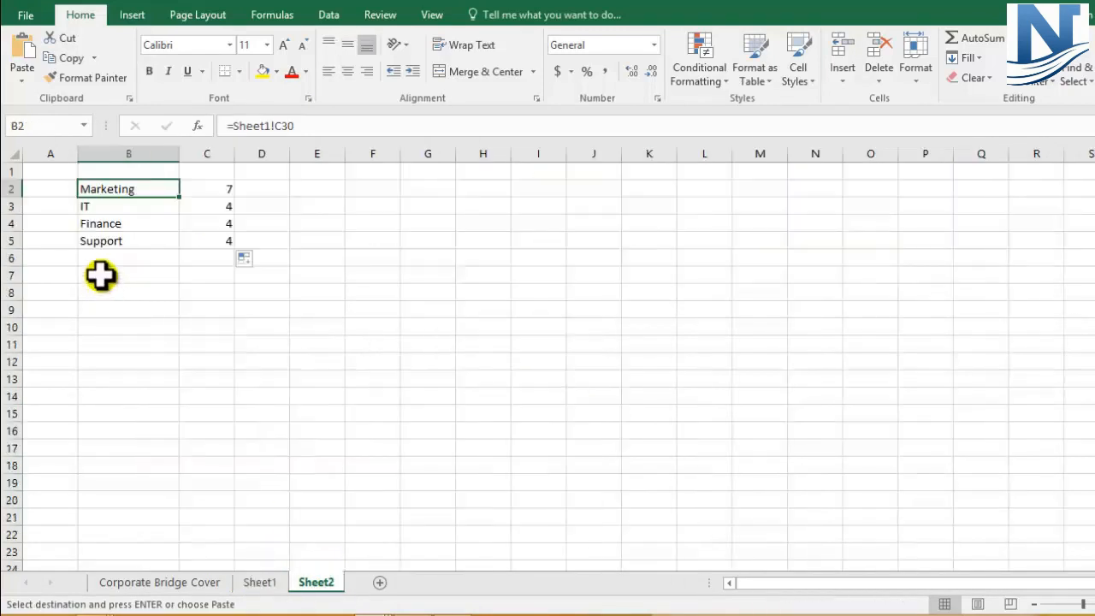
click(100, 275)
key(ctrl+v)
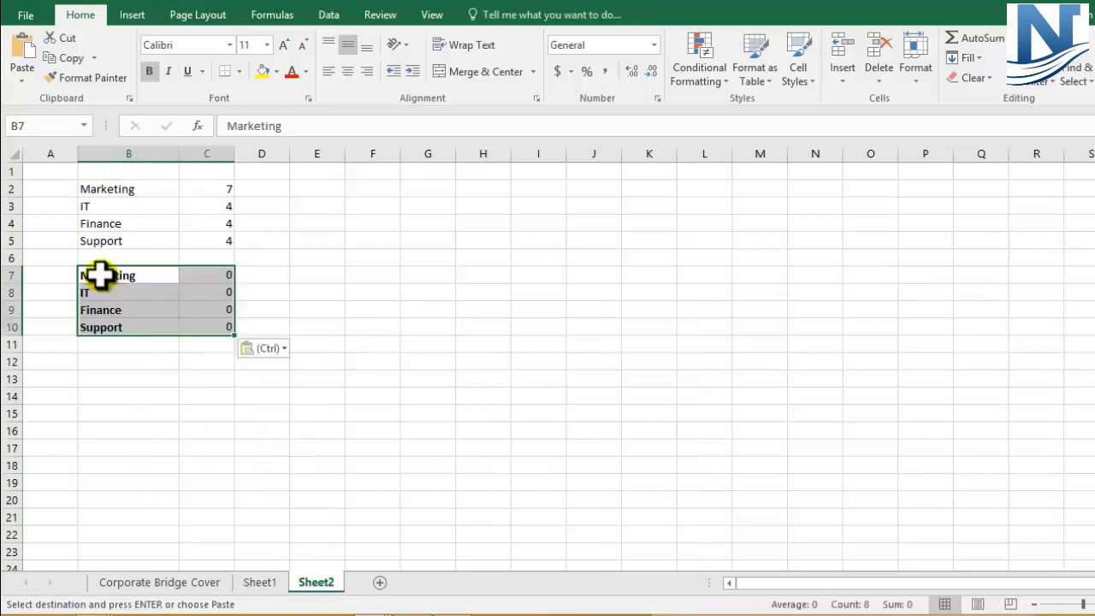
- Compare the pasted COUNTIF formula in C7 with the linked references in B2 and C2
click(219, 274)
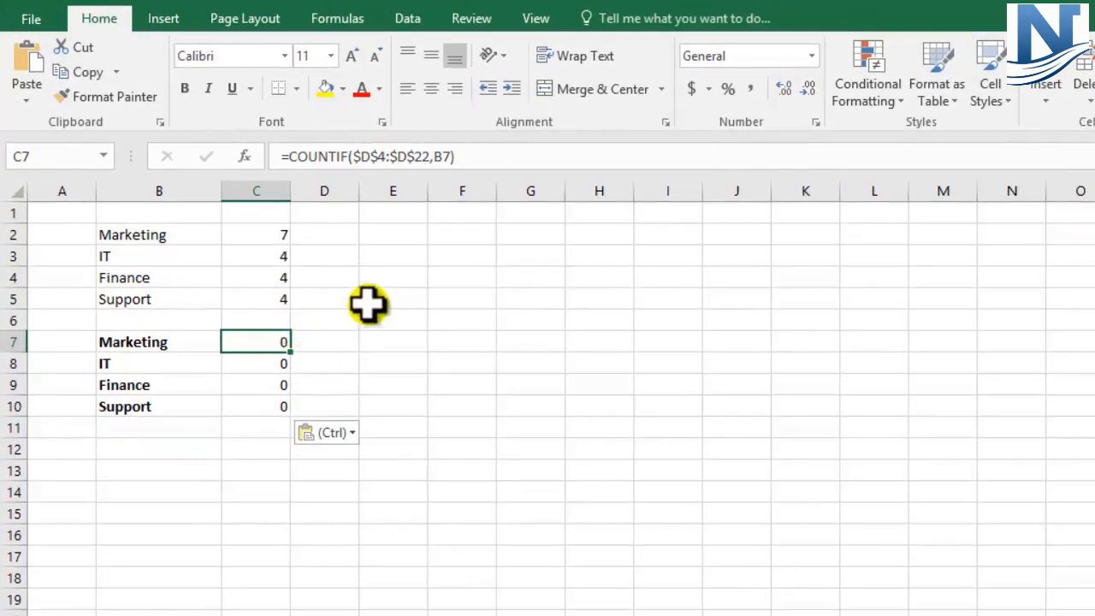
drag(278, 343, 275, 406)
click(137, 234)
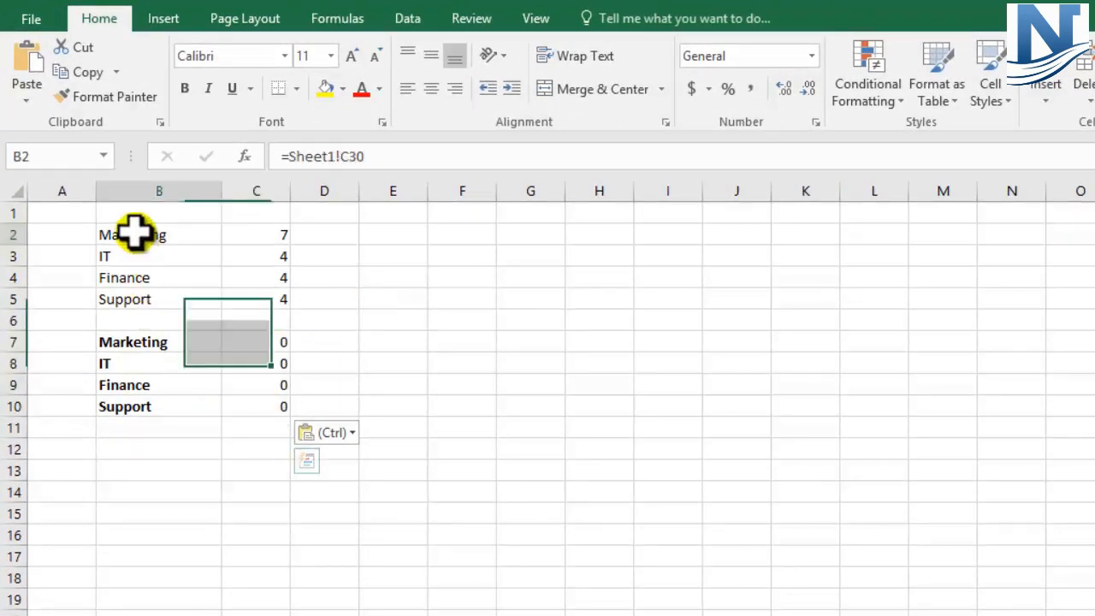
click(262, 231)
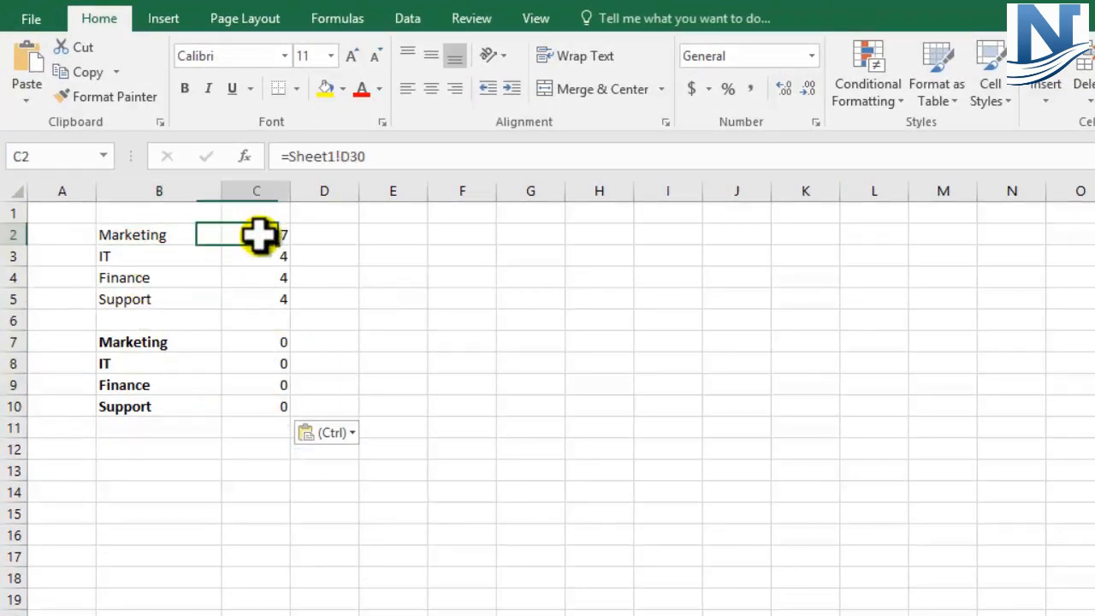
click(263, 342)
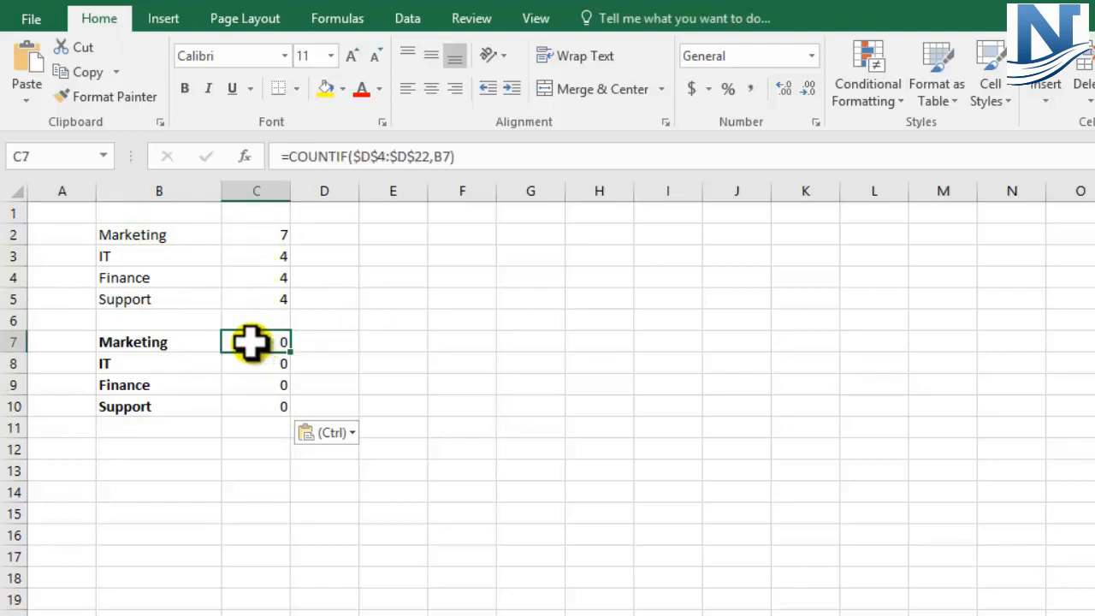
- Delete the pasted department block in B7:C10, keeping the linked table in B2:C5
drag(159, 342, 266, 419)
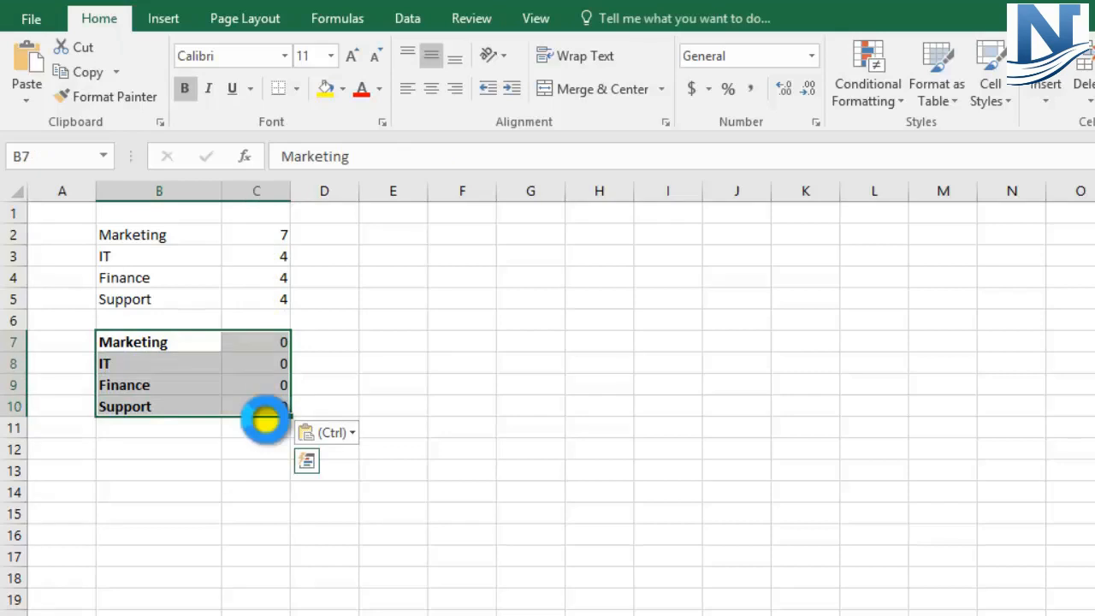
key(Delete)
drag(208, 232, 254, 295)
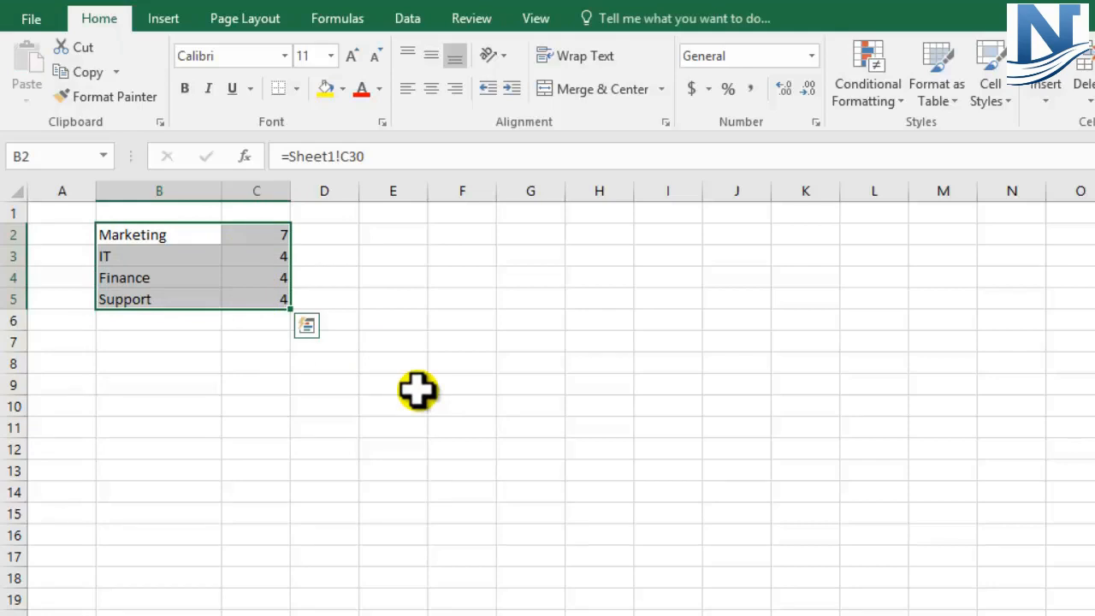
click(408, 341)
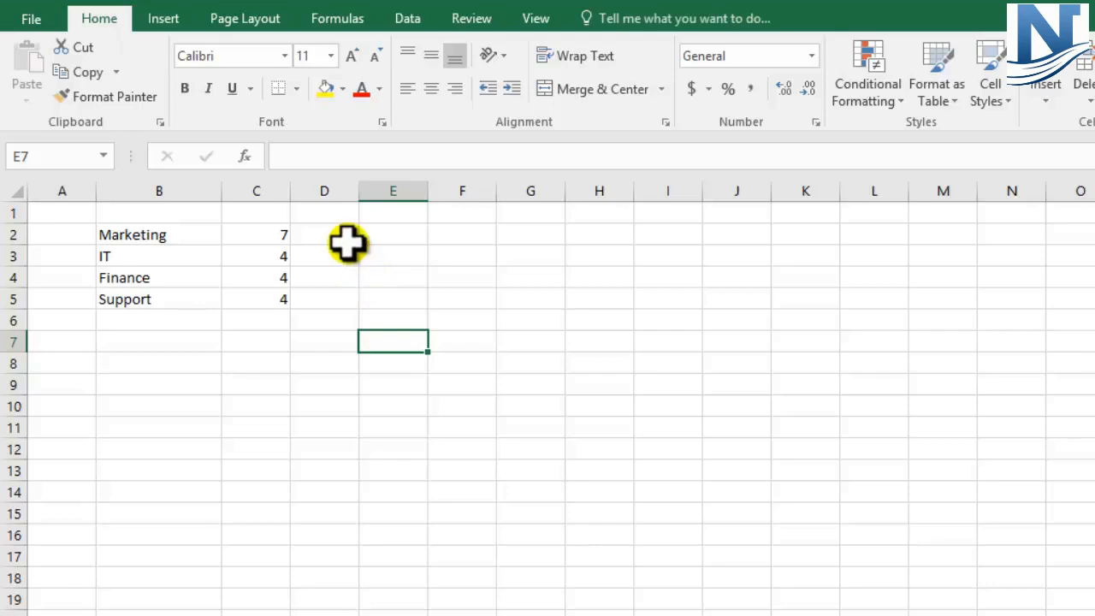
- Insert a clustered column chart of the departments and employee counts in B2:C5 using Quick Analysis
click(163, 19)
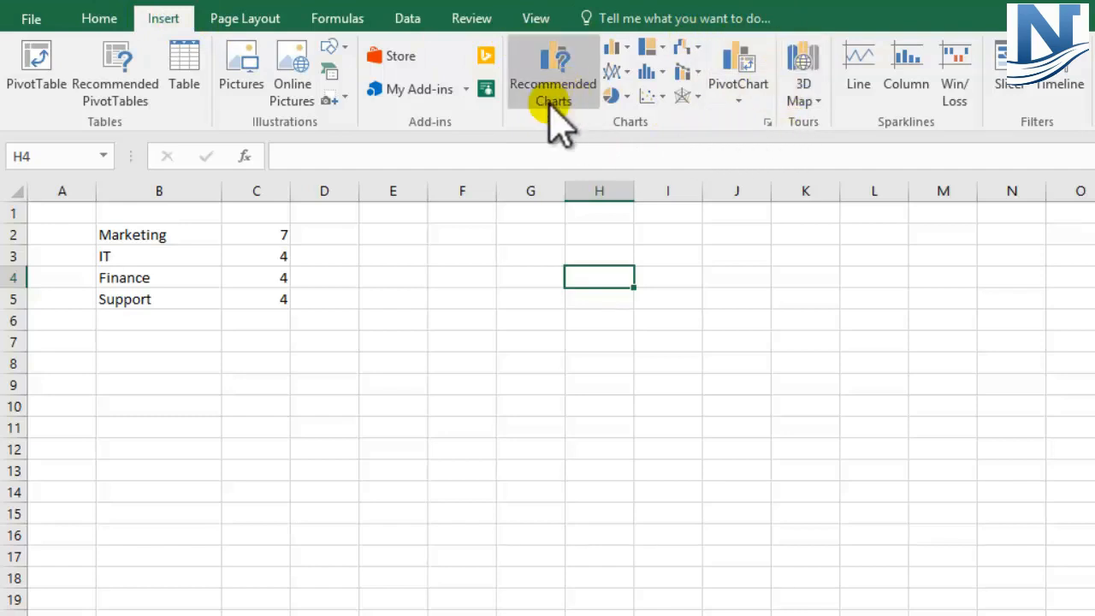
click(462, 342)
drag(137, 232, 248, 262)
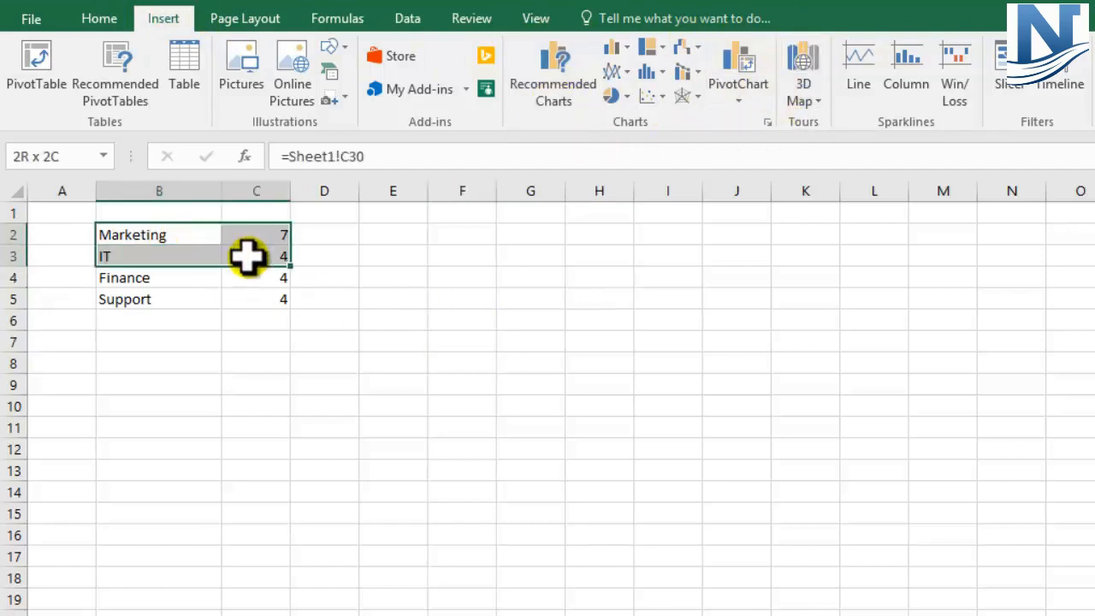
click(416, 282)
drag(127, 237, 244, 300)
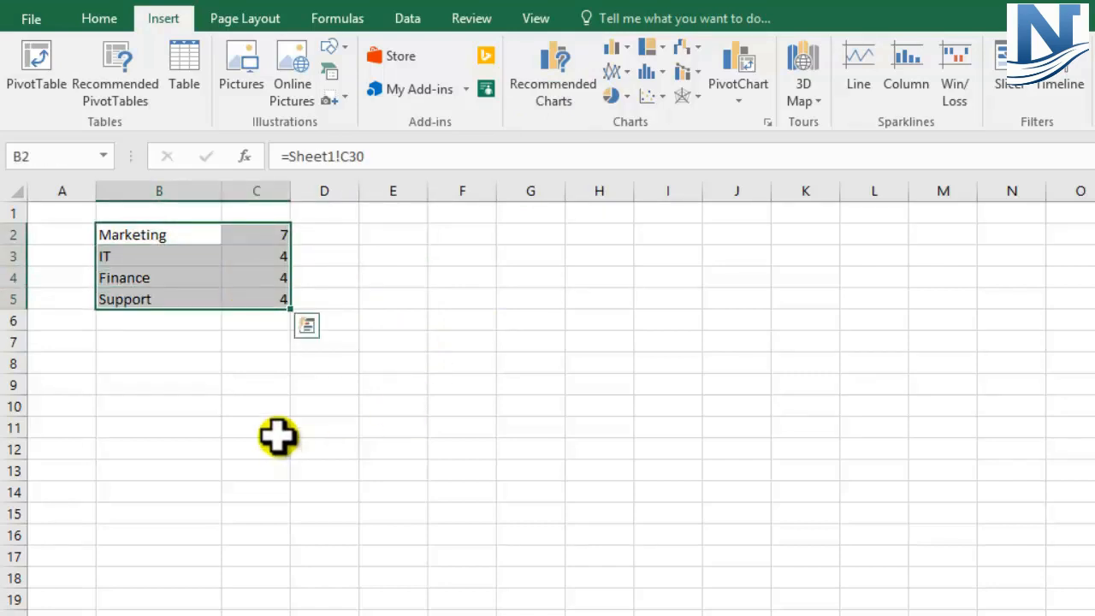
click(307, 326)
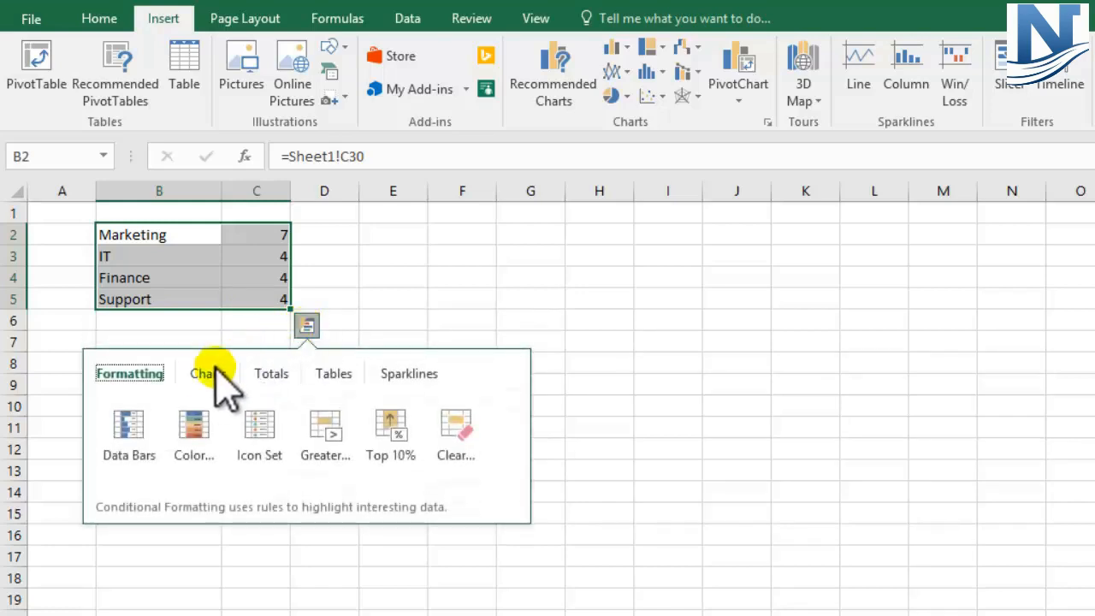
click(206, 374)
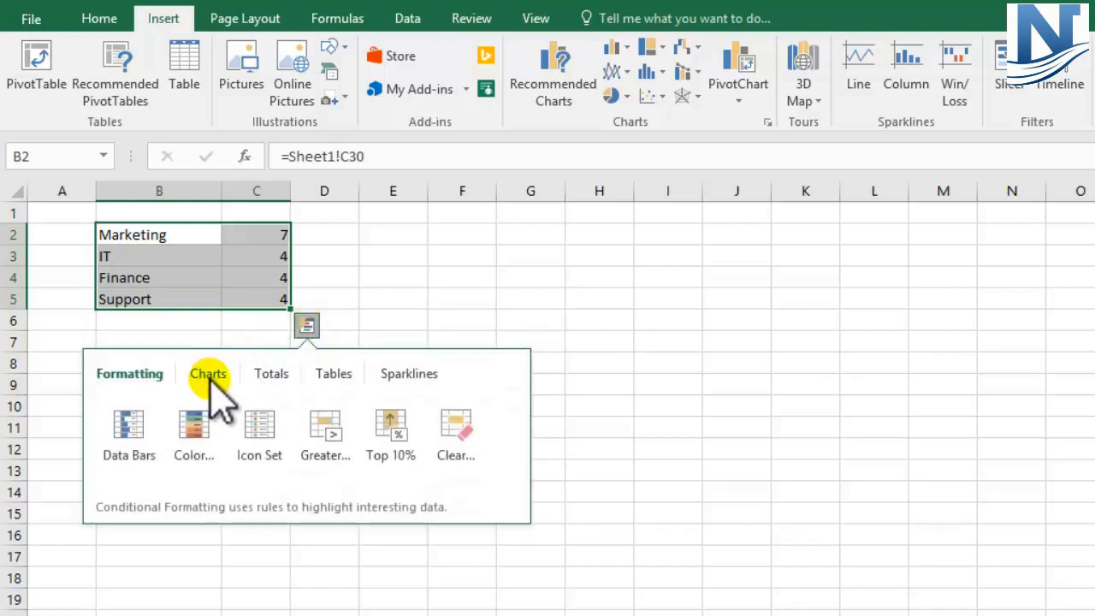
mouse_move(133, 448)
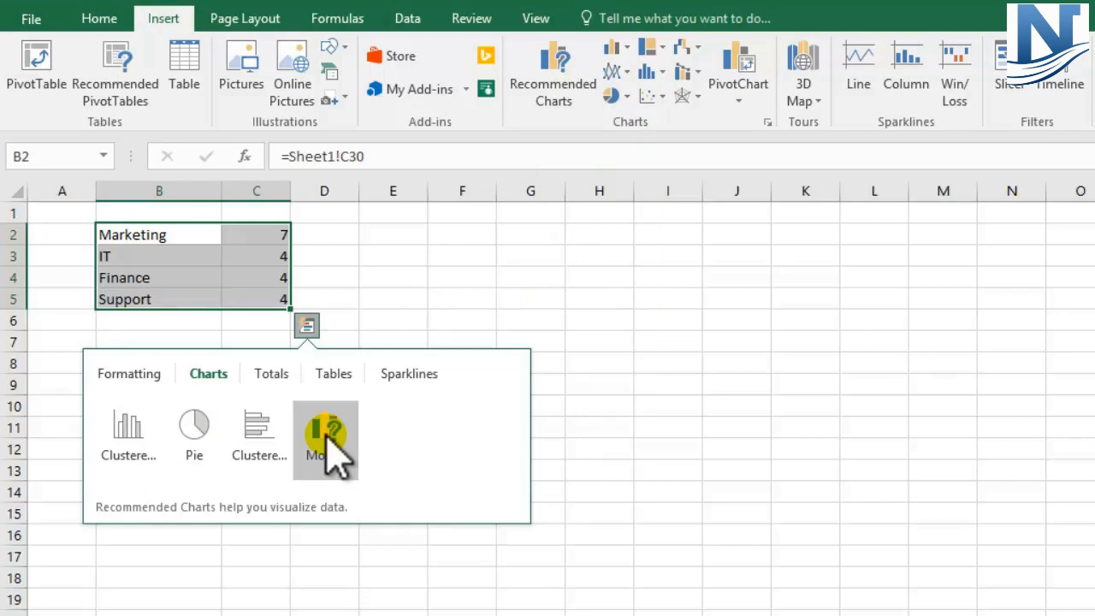
click(128, 440)
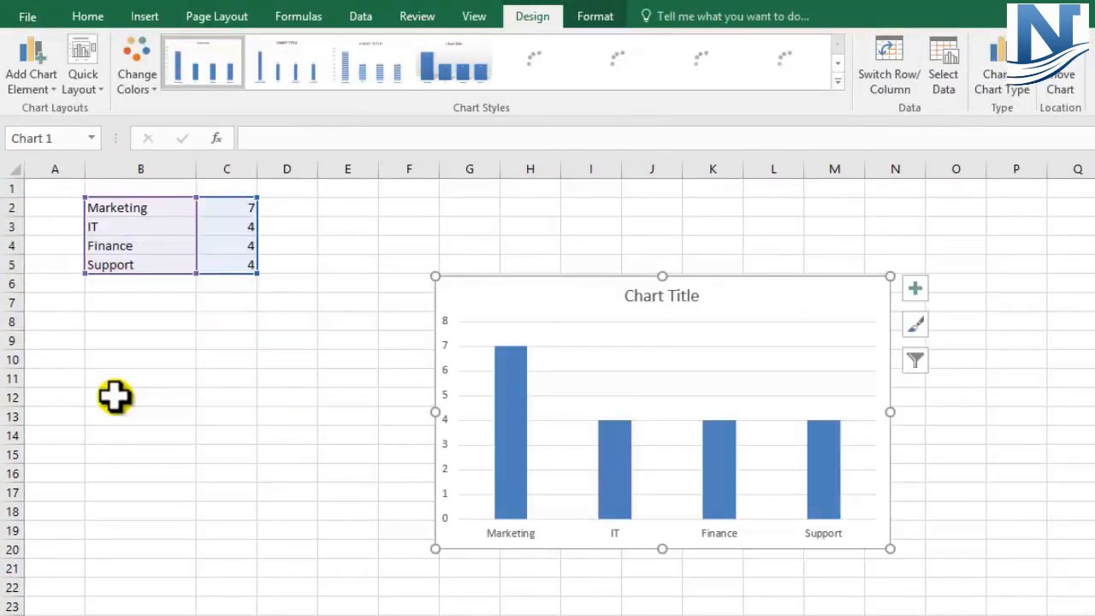
- Move the column chart closer to the department table, with its upper edge at about row 3
click(958, 379)
click(656, 296)
drag(526, 306, 477, 265)
key(Escape)
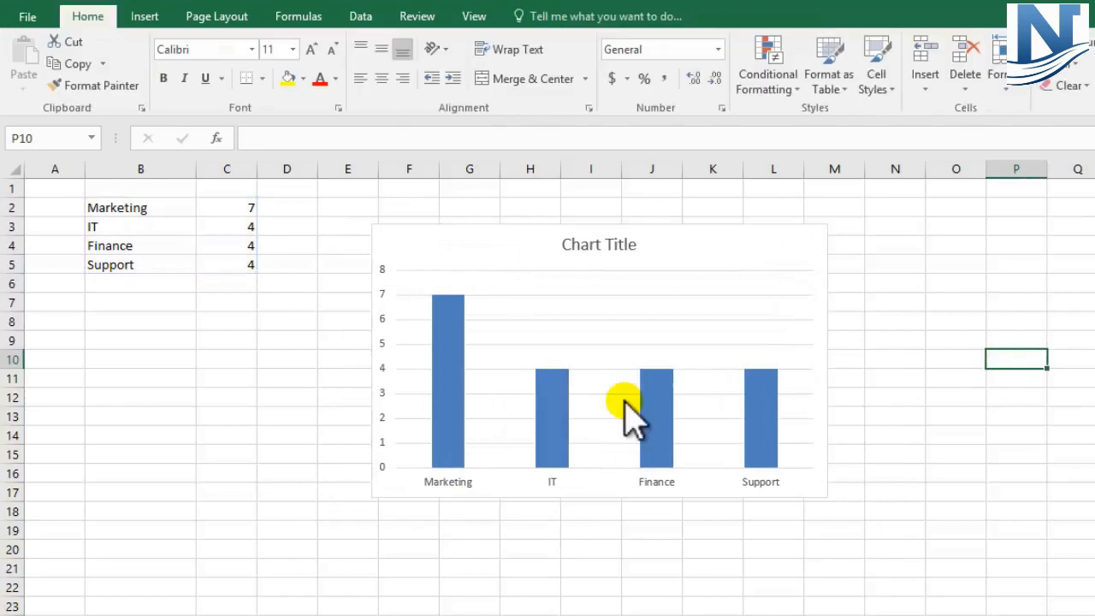
- Examine the chart's parts: the data columns, chart title, horizontal category axis and vertical value axis
click(452, 318)
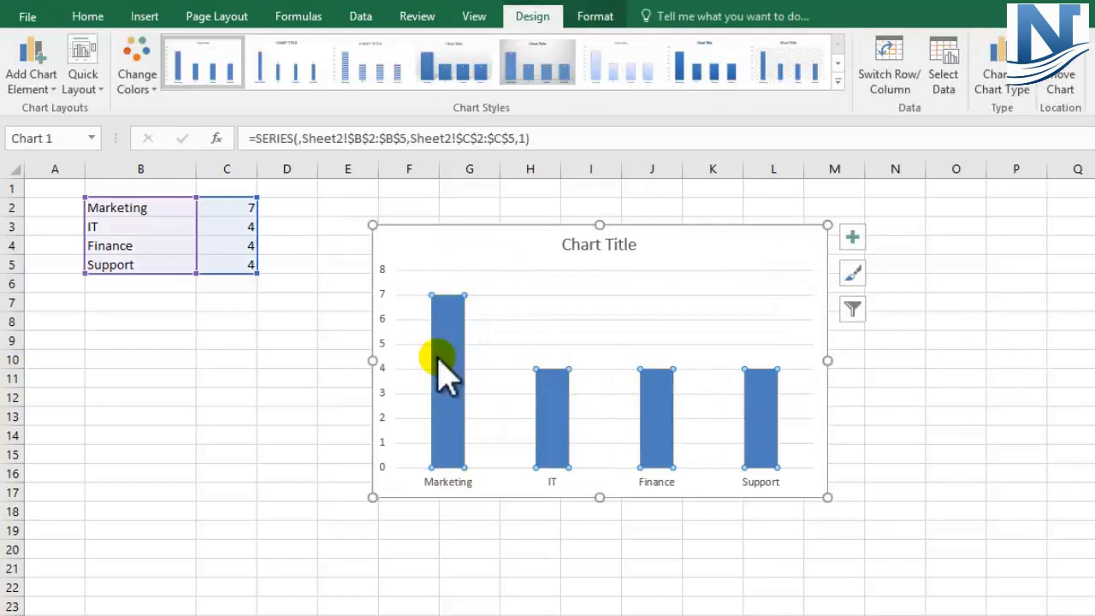
click(556, 395)
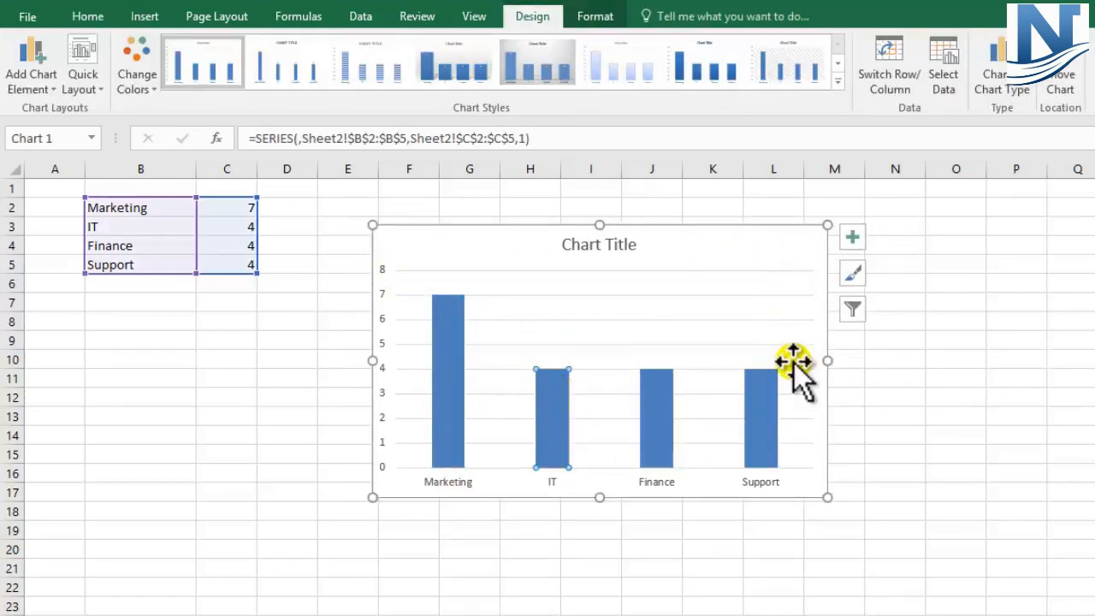
click(580, 253)
click(558, 484)
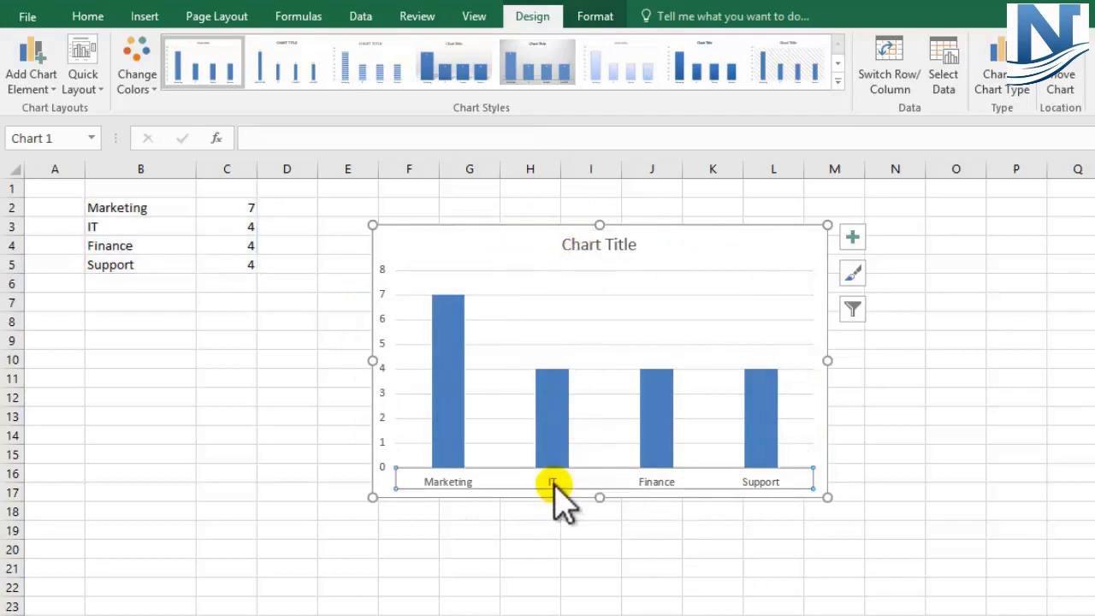
click(384, 394)
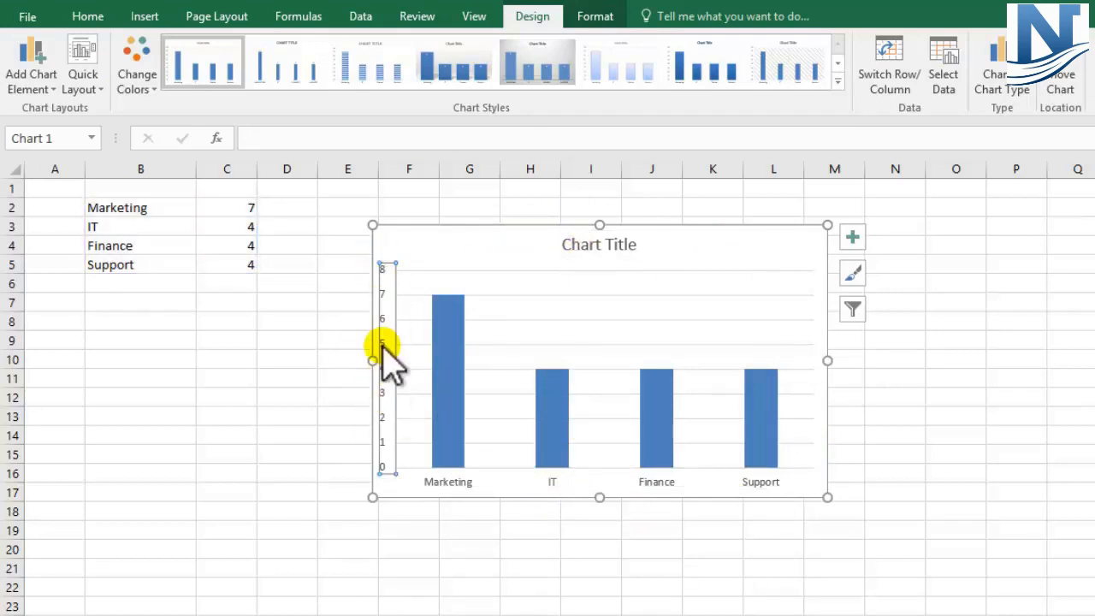
click(449, 484)
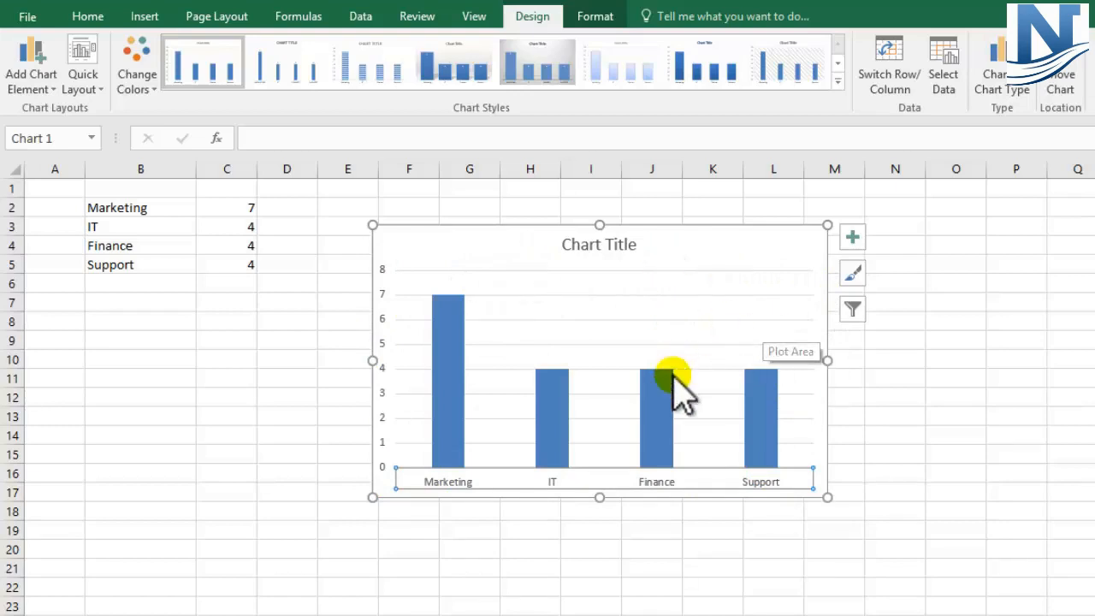
- Hide and restore the chart's primary horizontal axis, and do the same with its primary vertical axis
click(853, 237)
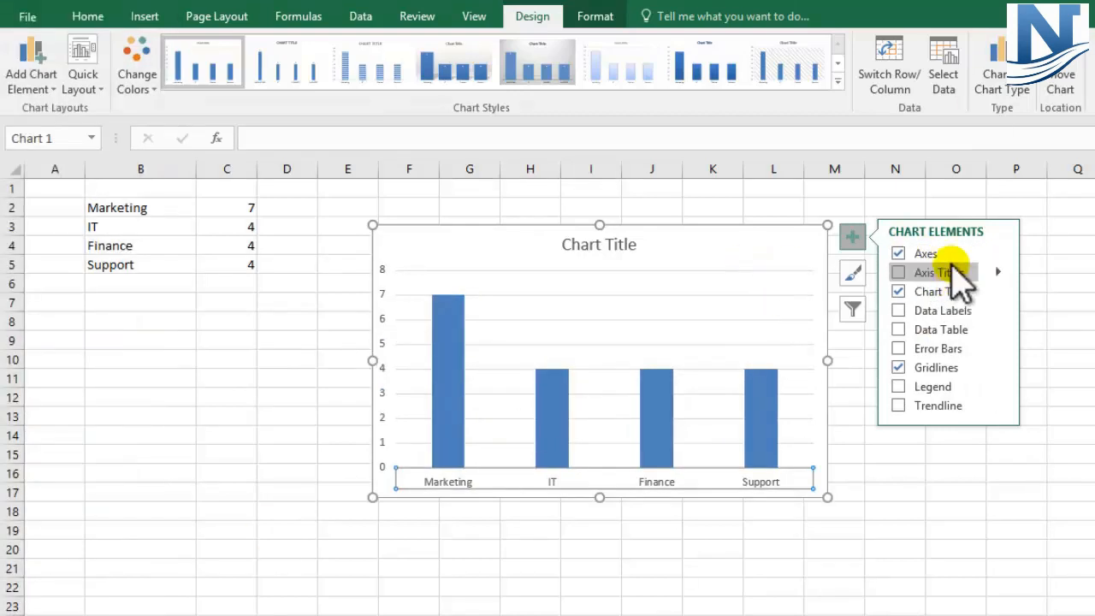
click(999, 253)
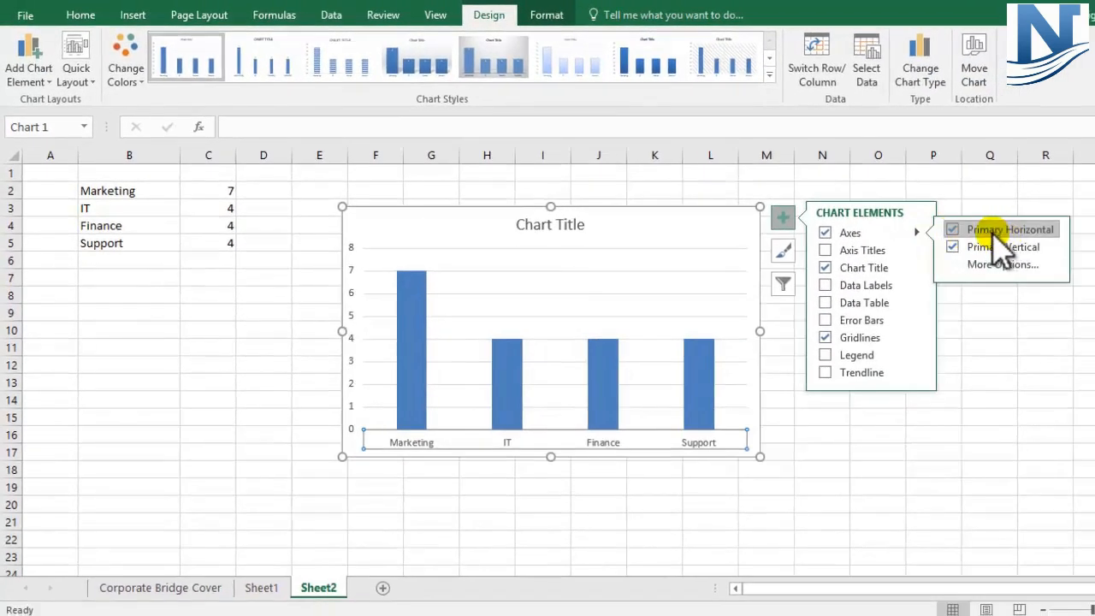
click(995, 233)
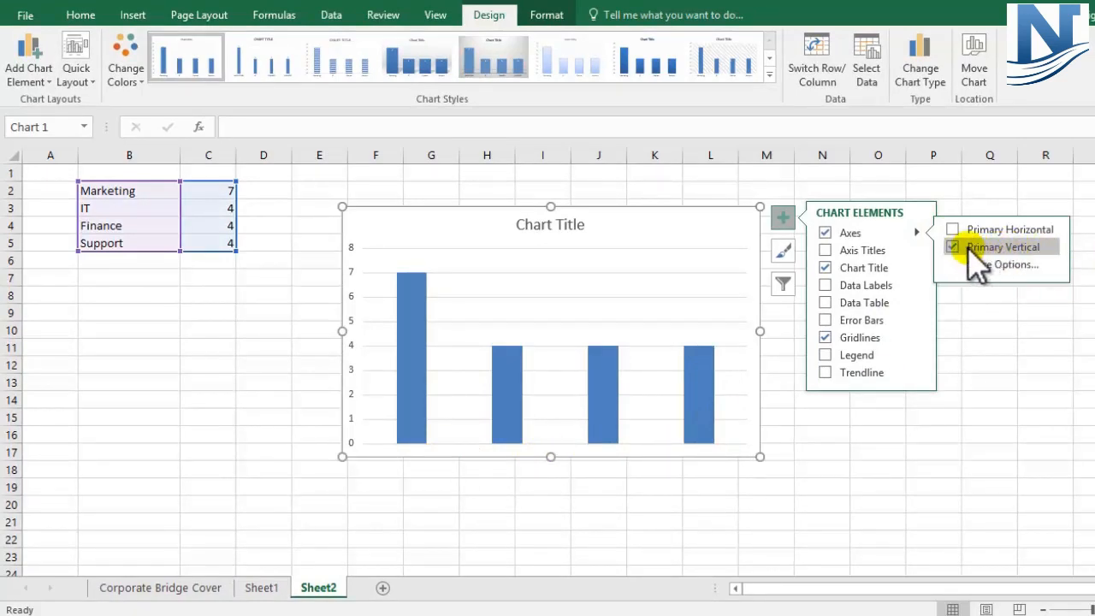
click(993, 230)
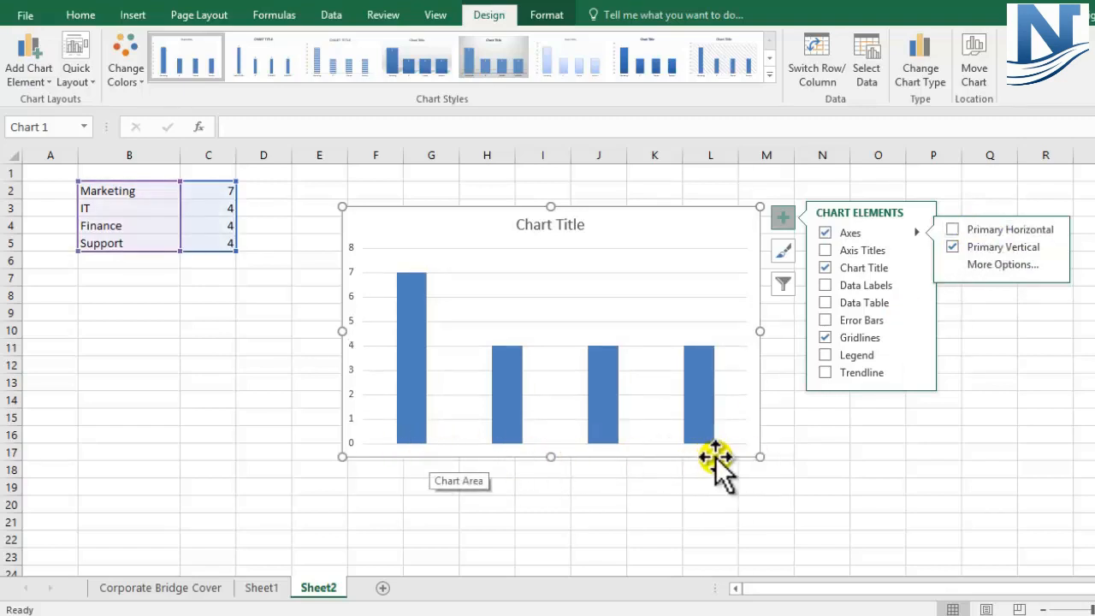
click(974, 228)
click(974, 249)
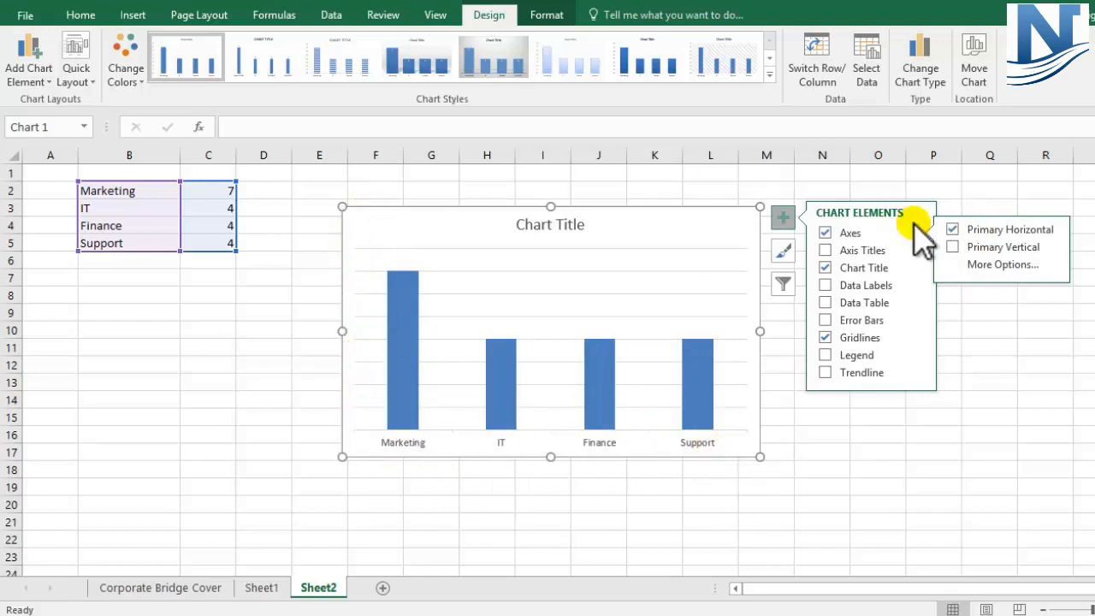
click(953, 246)
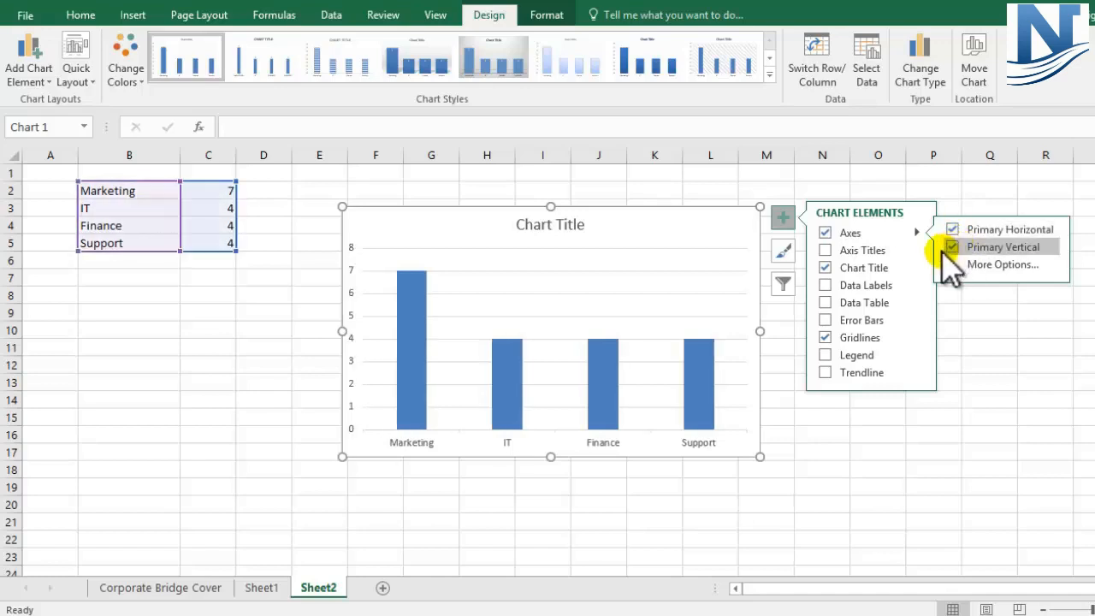
- Add axis titles to the chart and change the vertical axis title to "Employee Count"
click(862, 251)
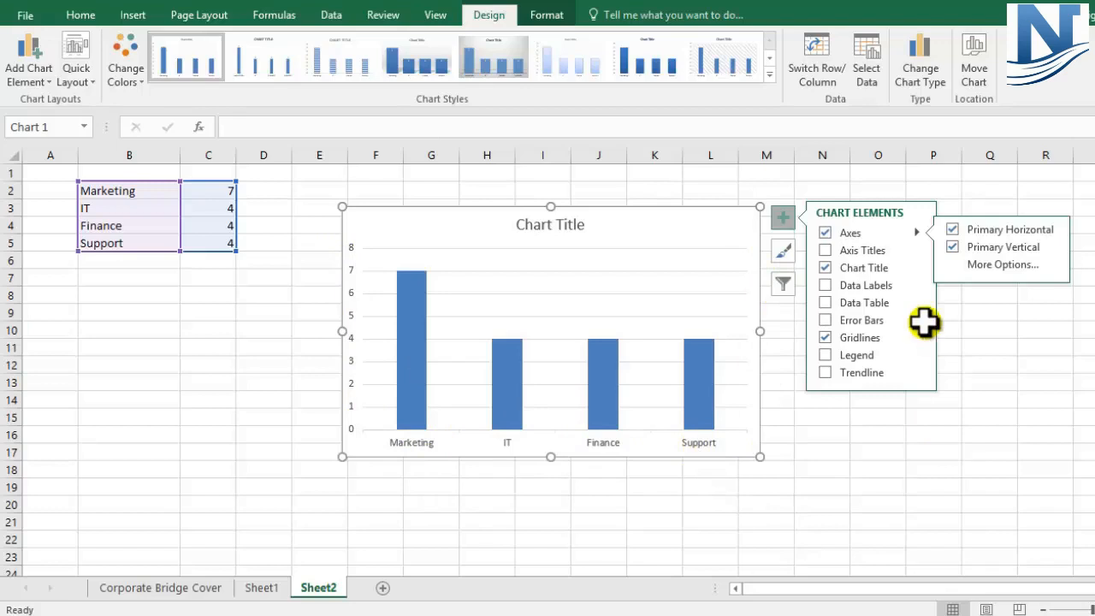
click(847, 250)
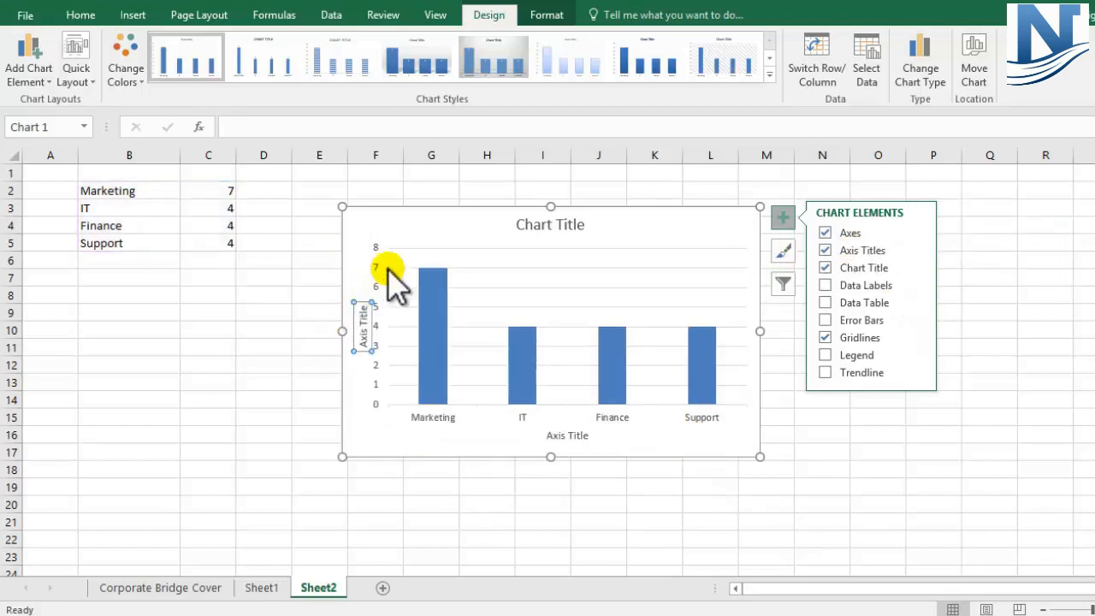
click(363, 331)
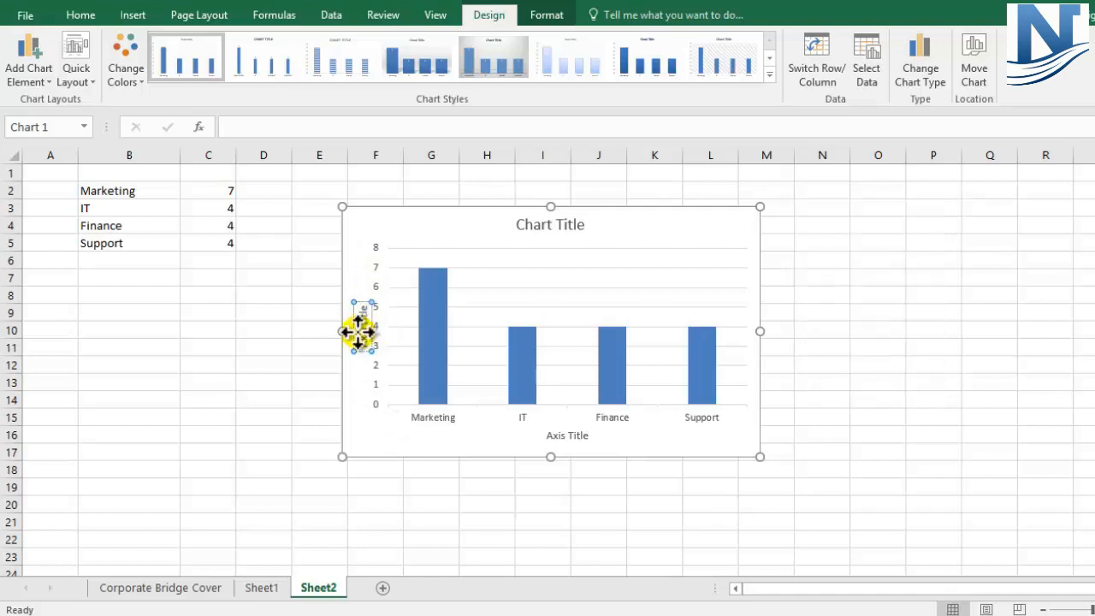
double_click(367, 332)
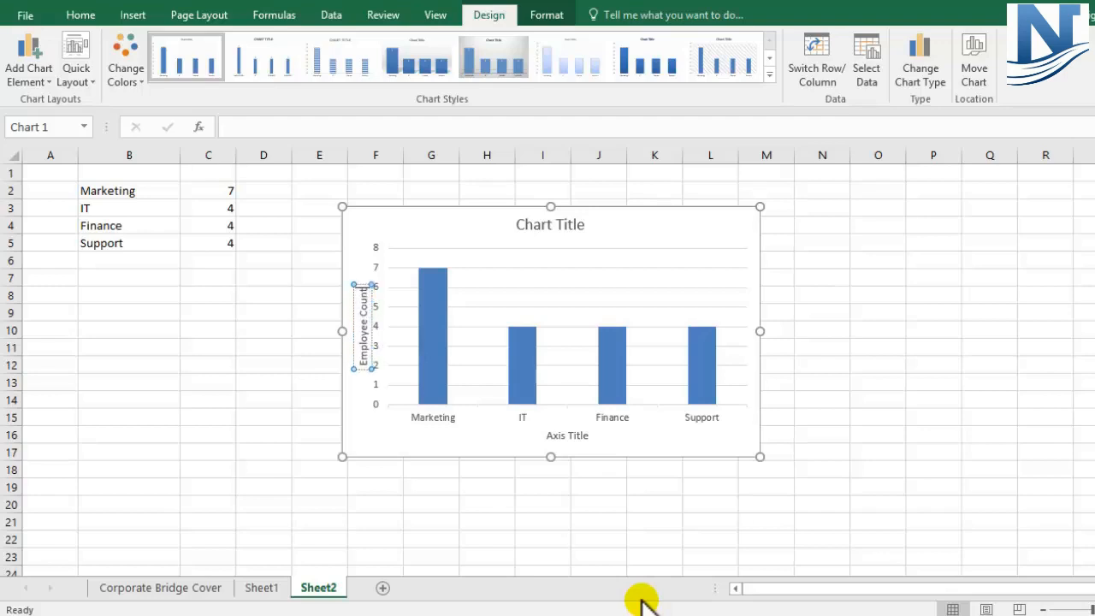
click(372, 504)
click(362, 362)
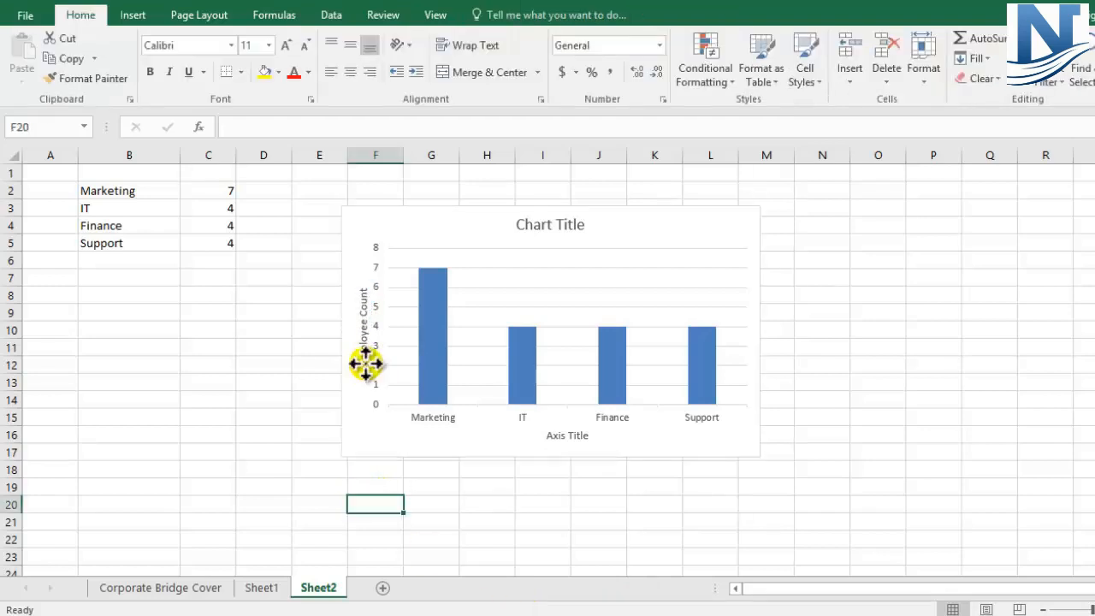
click(353, 257)
drag(353, 258, 359, 288)
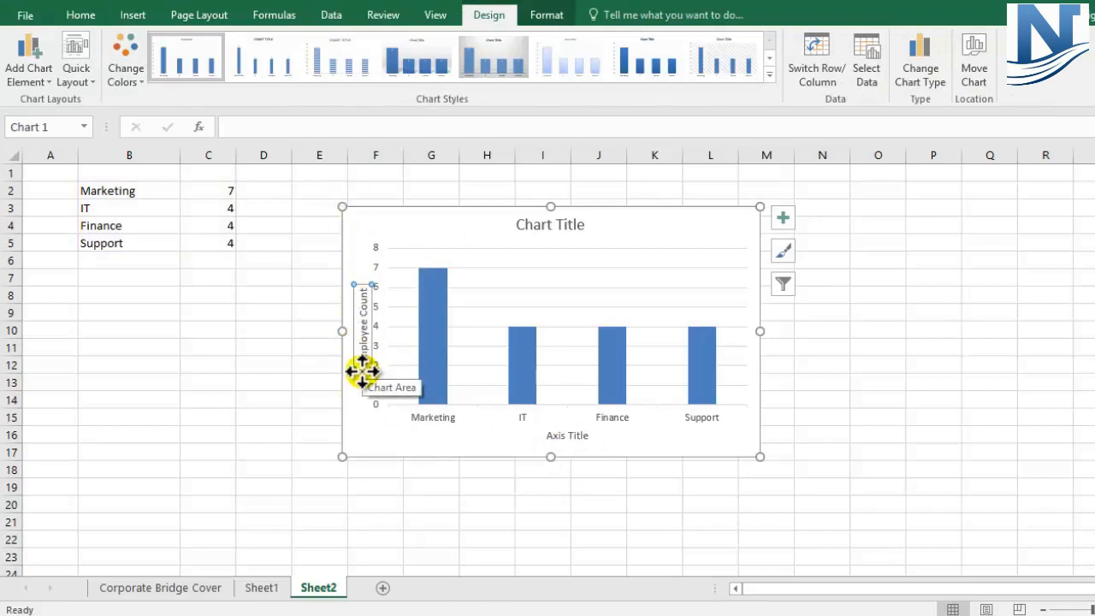
click(282, 398)
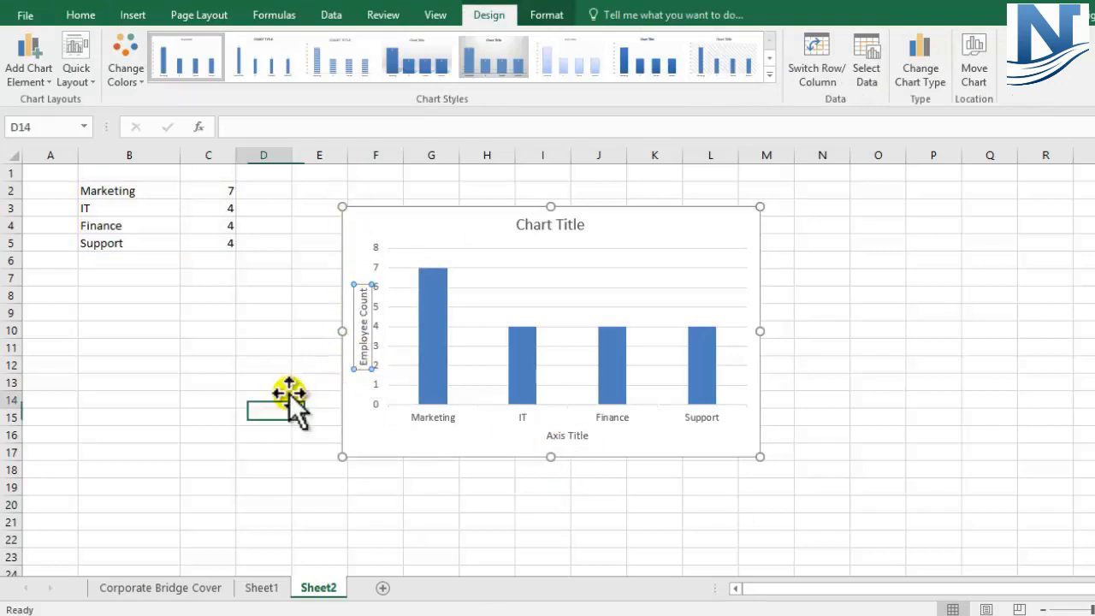
- Try the Angle Counterclockwise, Angle Clockwise and Vertical Text orientations on the vertical axis title, and return it to Rotate Text Up
click(362, 343)
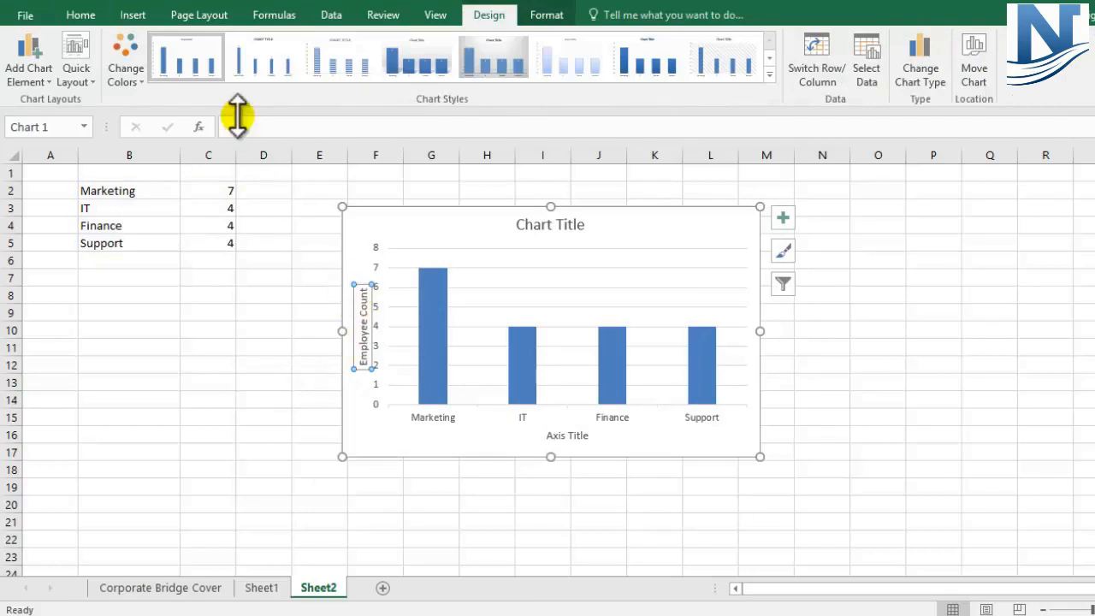
click(83, 15)
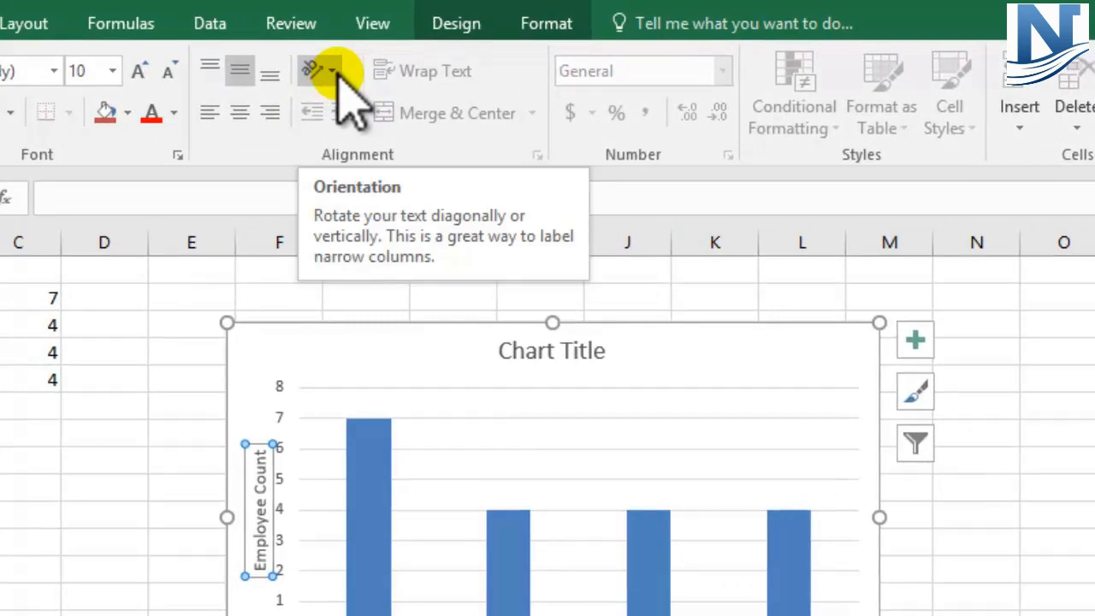
click(332, 71)
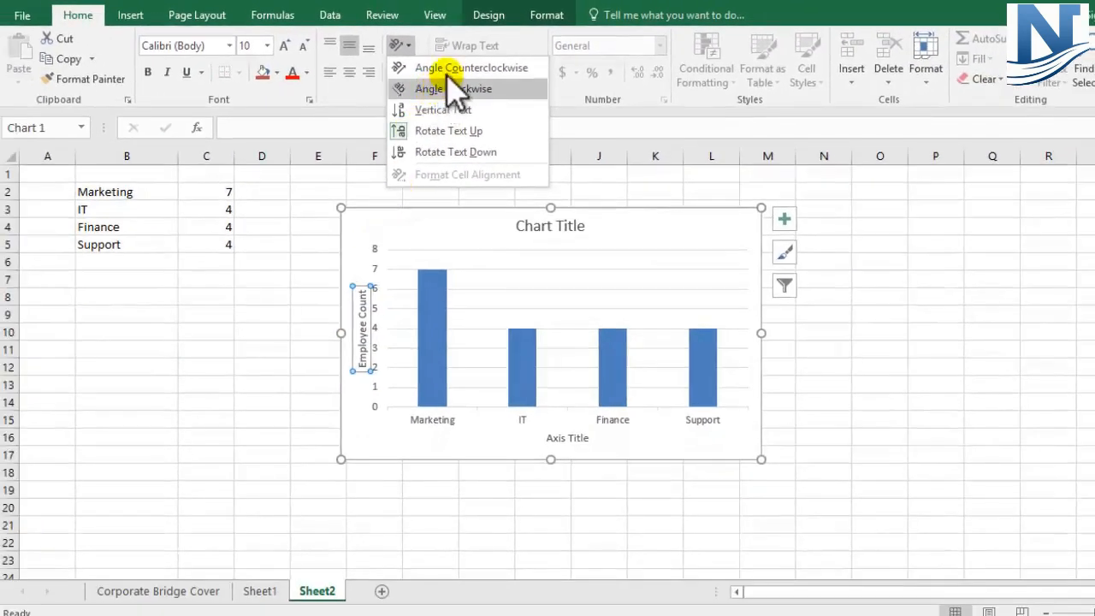
click(450, 69)
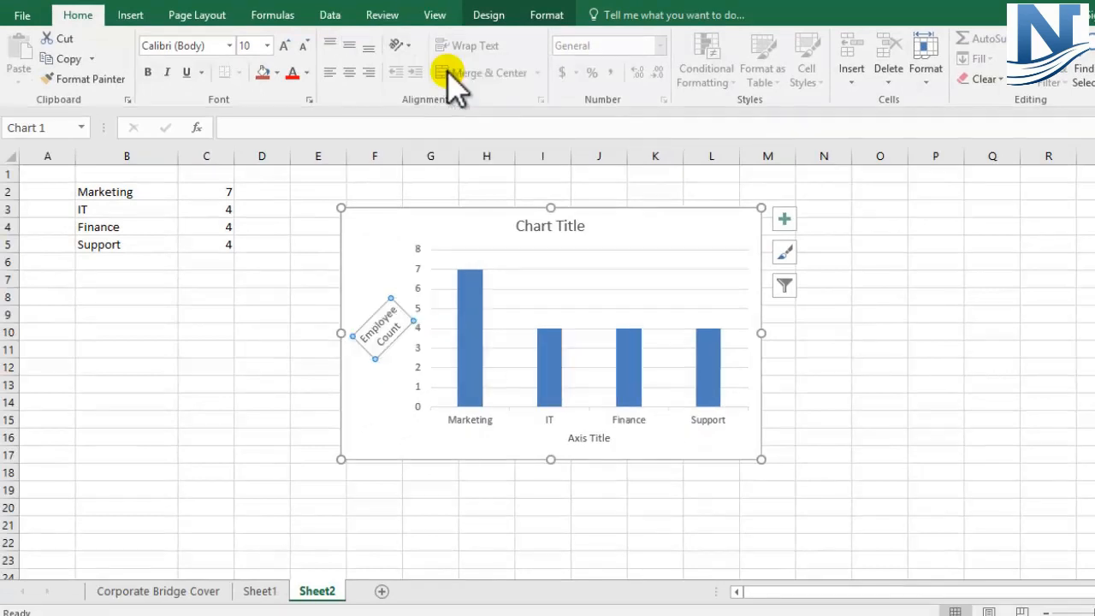
click(404, 45)
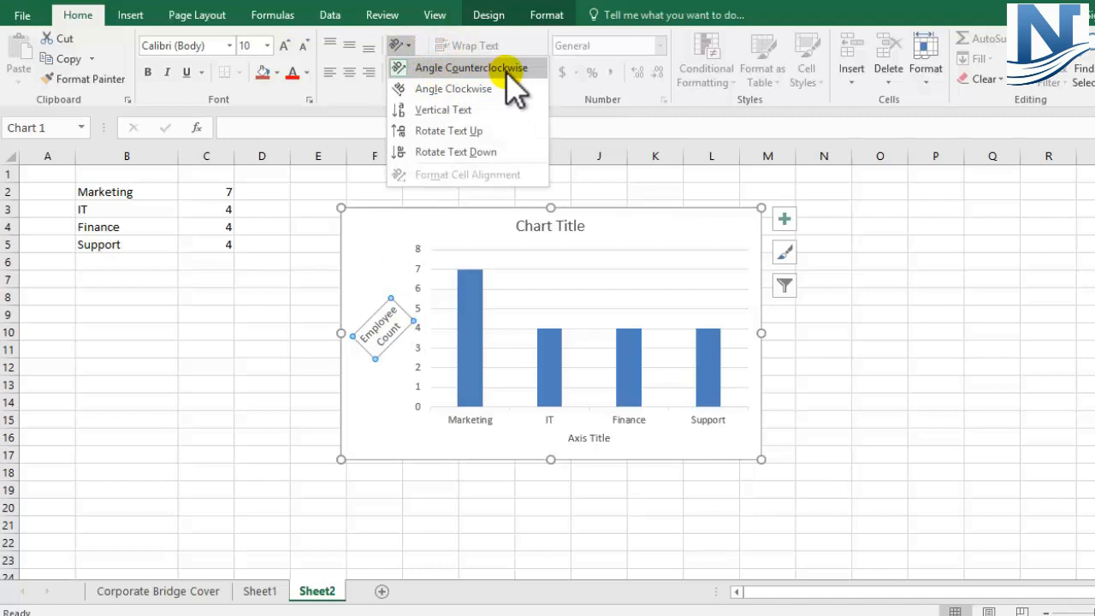
click(461, 91)
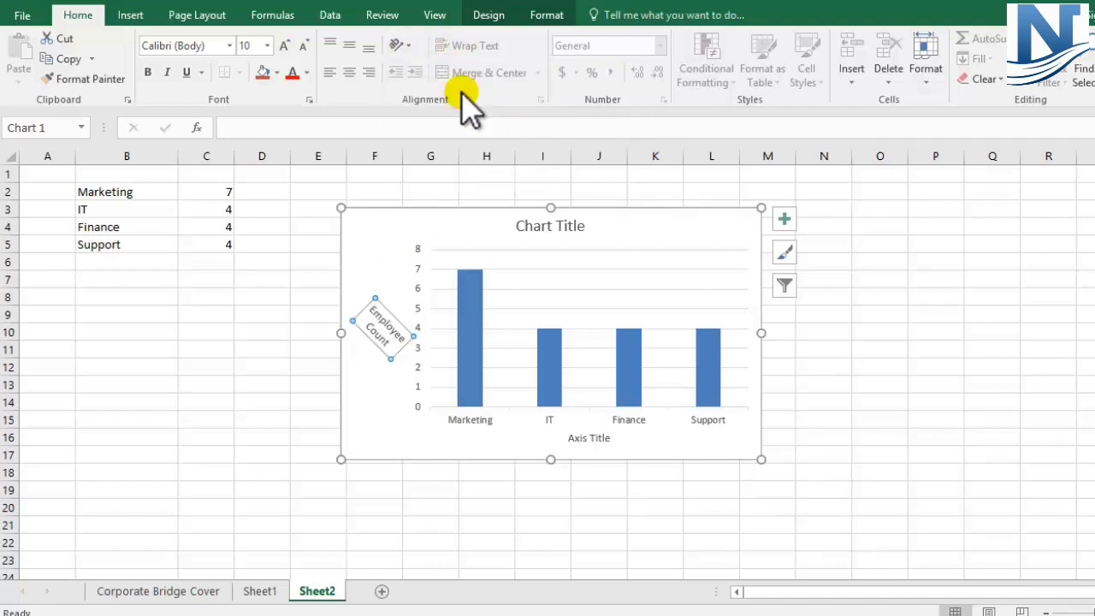
click(403, 44)
click(436, 106)
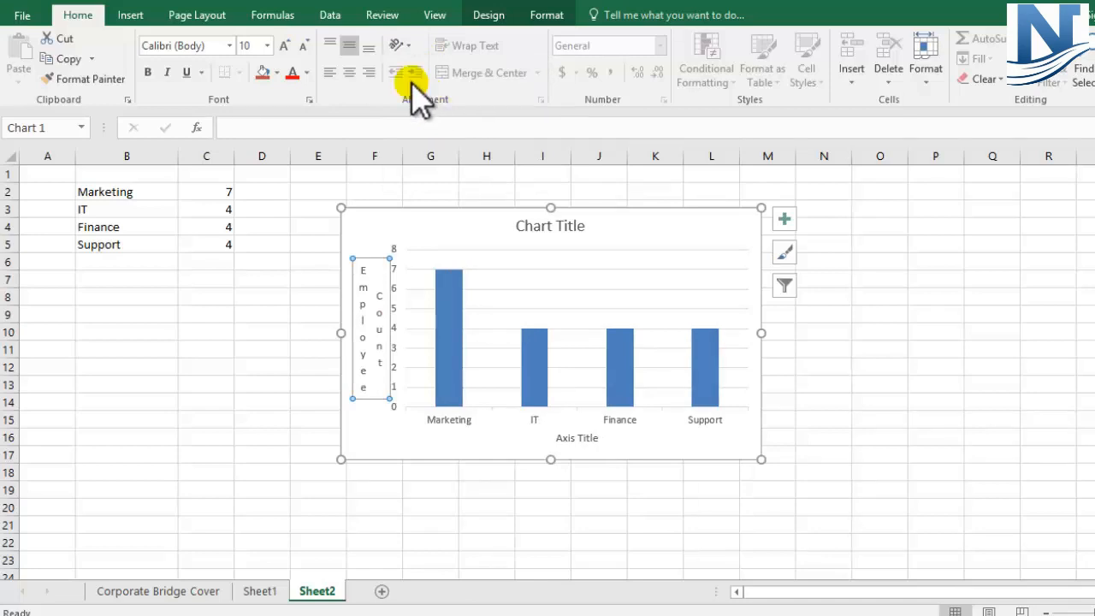
click(403, 45)
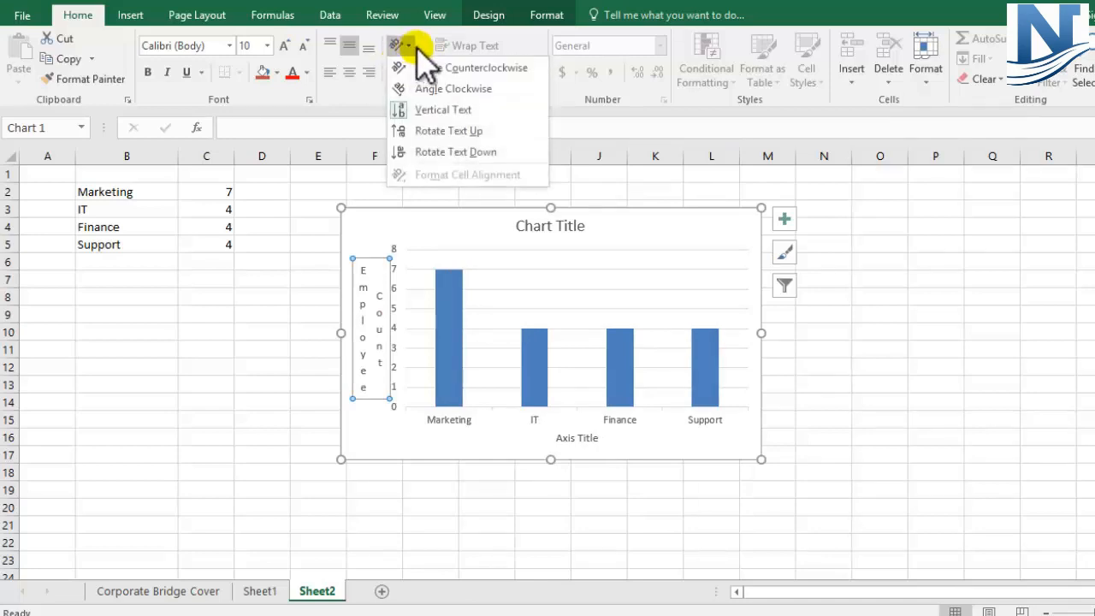
click(435, 130)
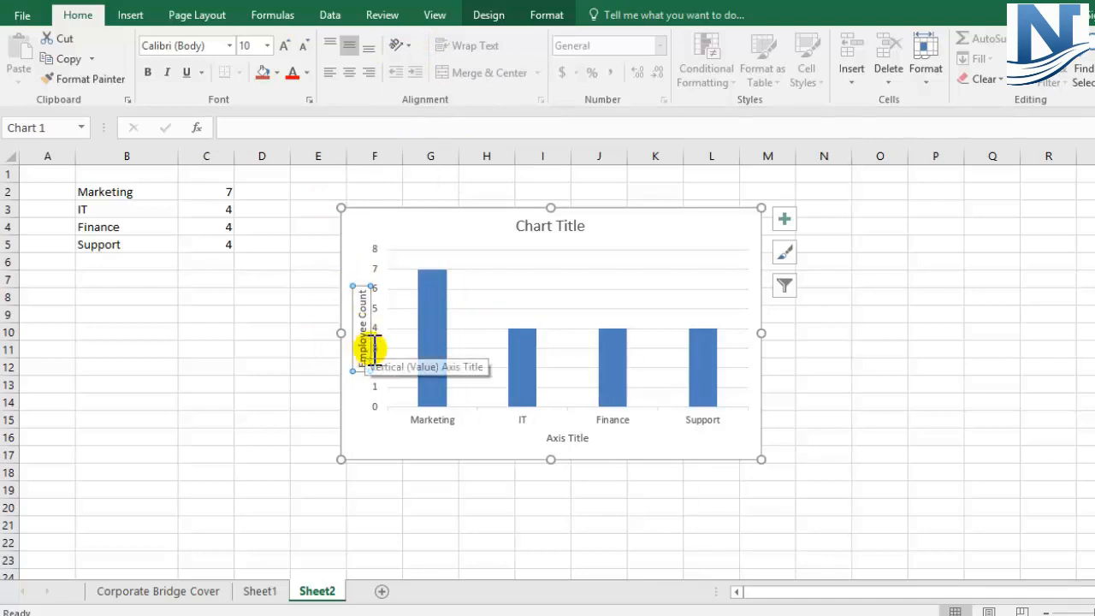
click(414, 47)
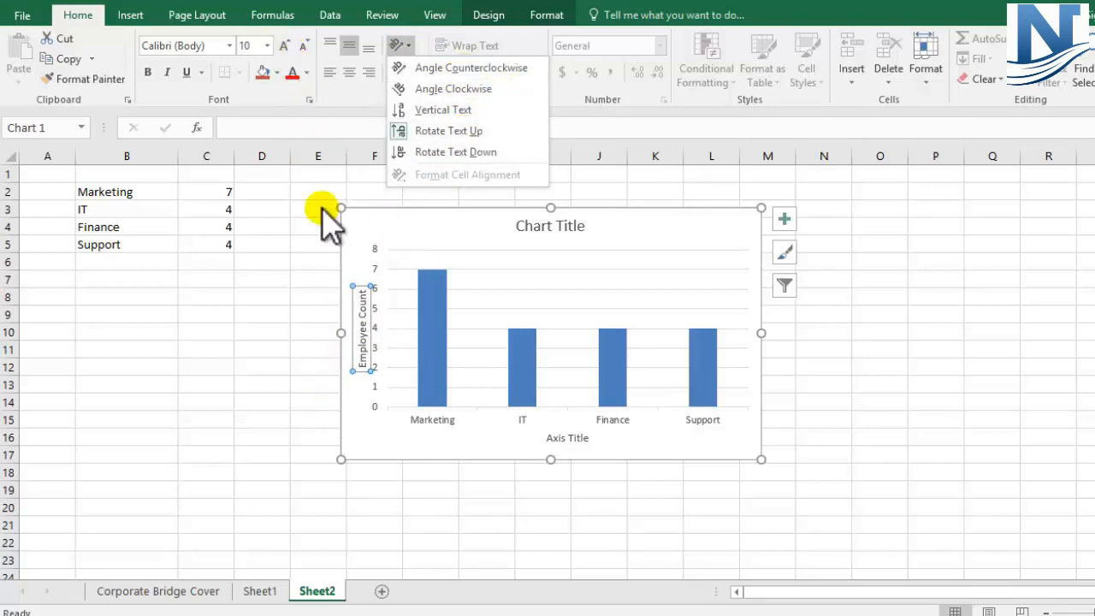
- Format the vertical axis title in bold, black text at font size 14
click(364, 368)
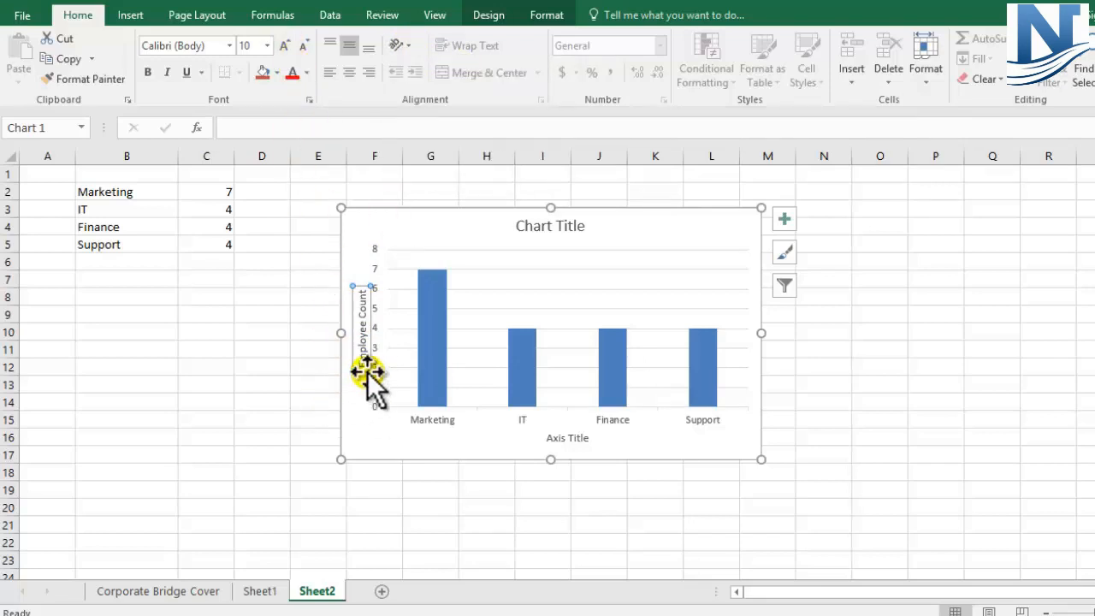
click(268, 46)
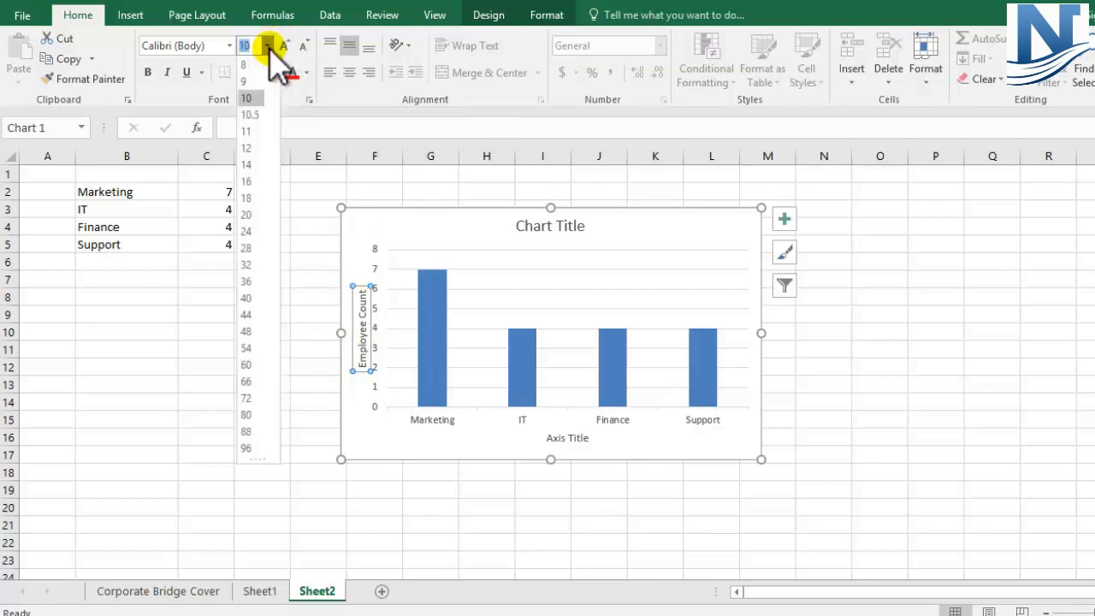
click(247, 165)
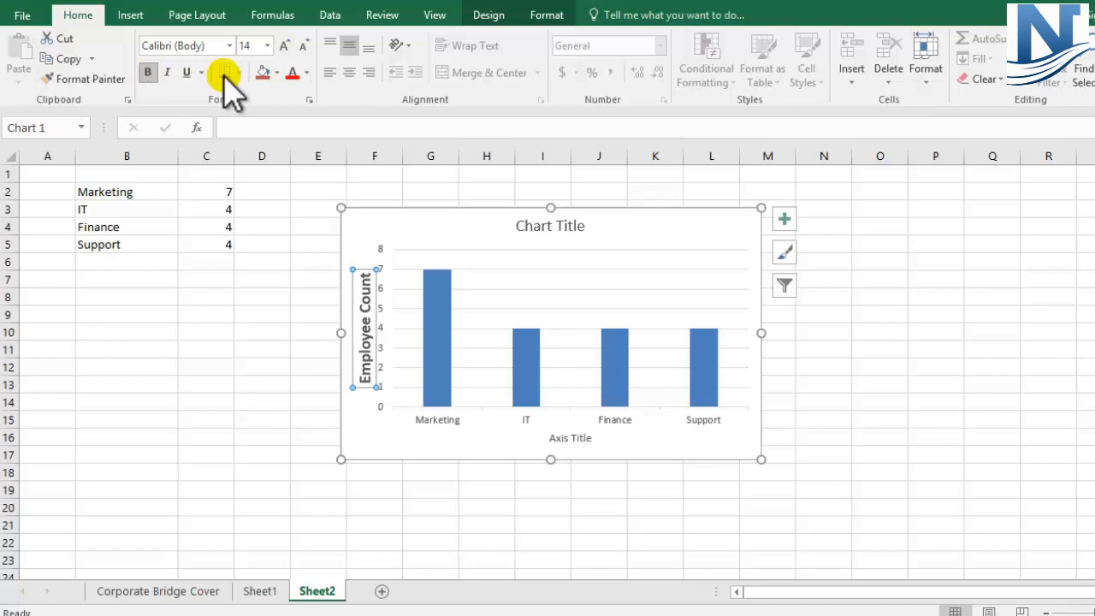
click(306, 72)
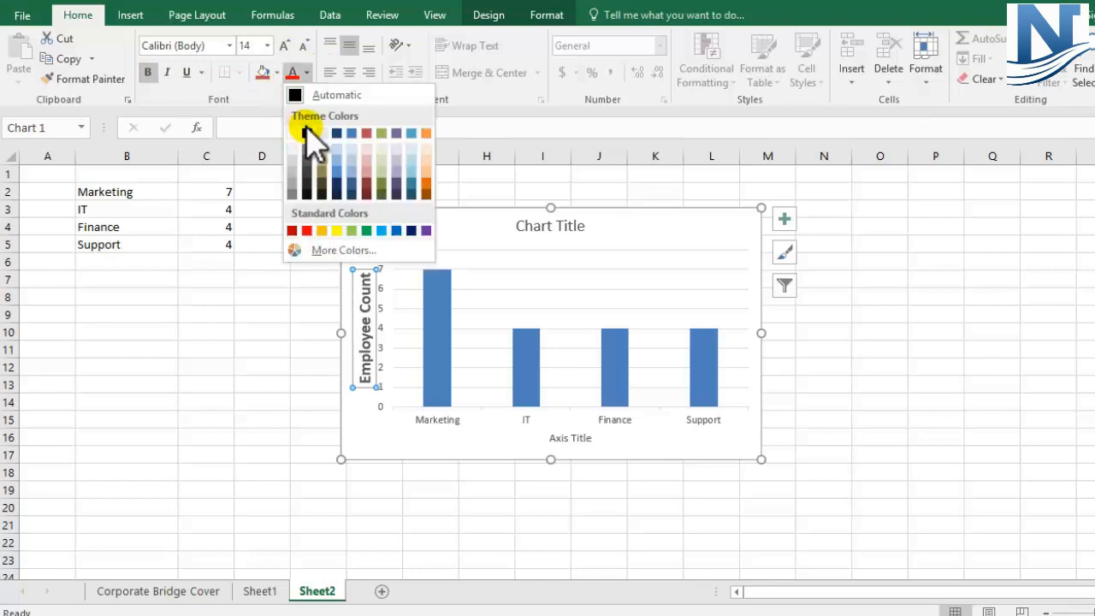
click(325, 333)
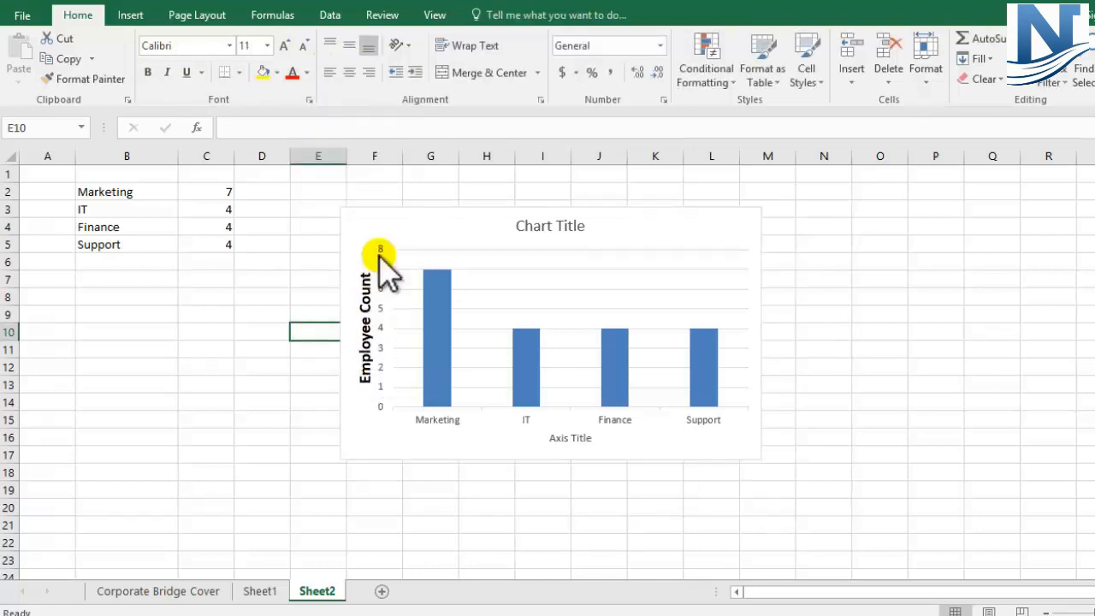
- Change the chart title to "Department Wise Employees" and color its text black
click(684, 246)
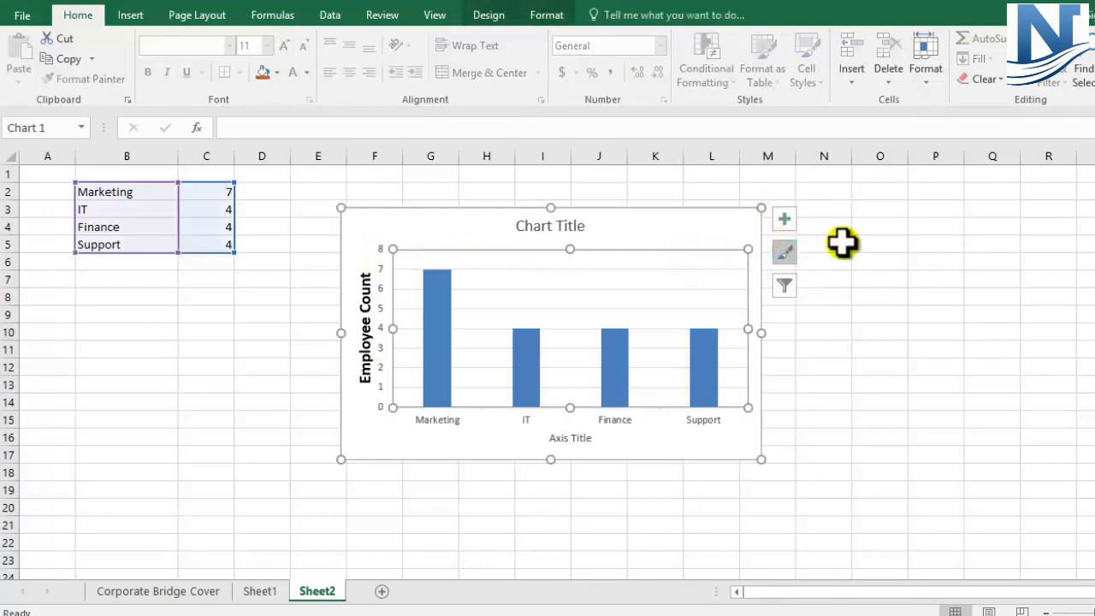
click(863, 260)
click(656, 236)
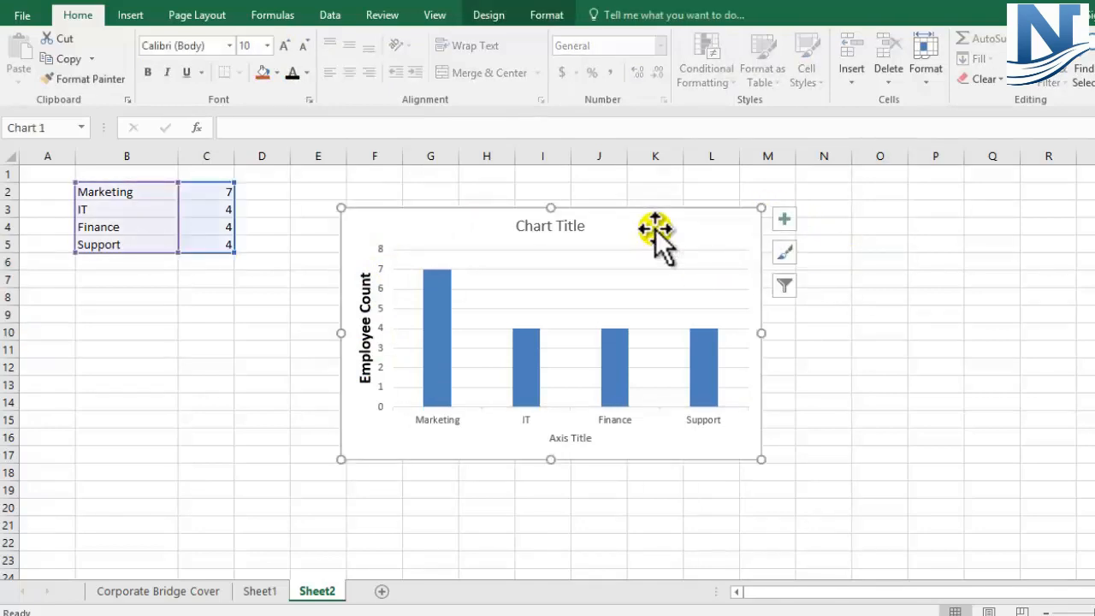
click(784, 221)
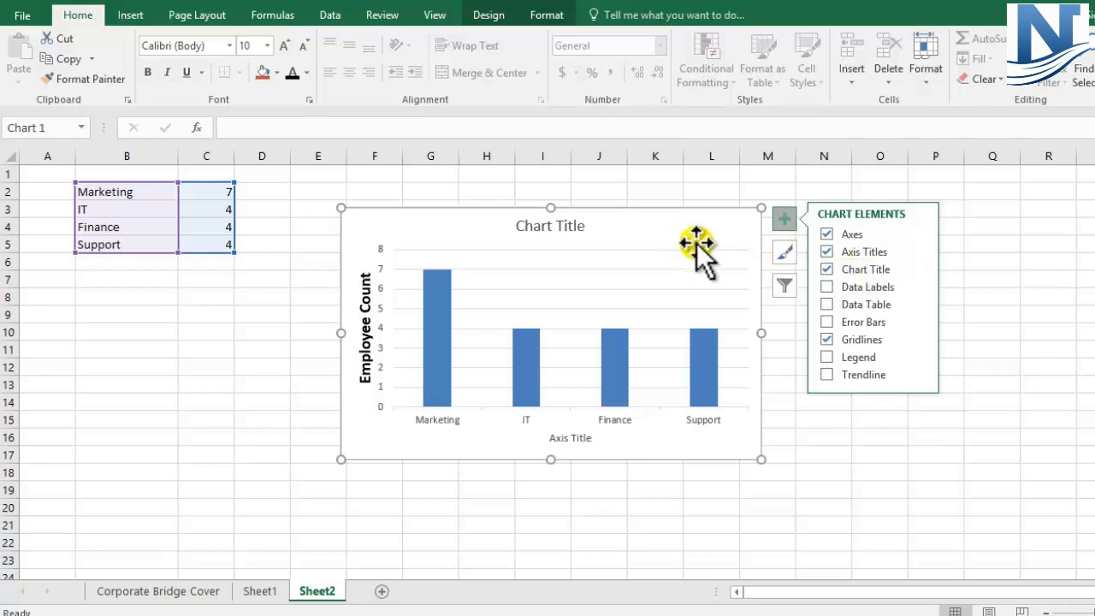
click(582, 227)
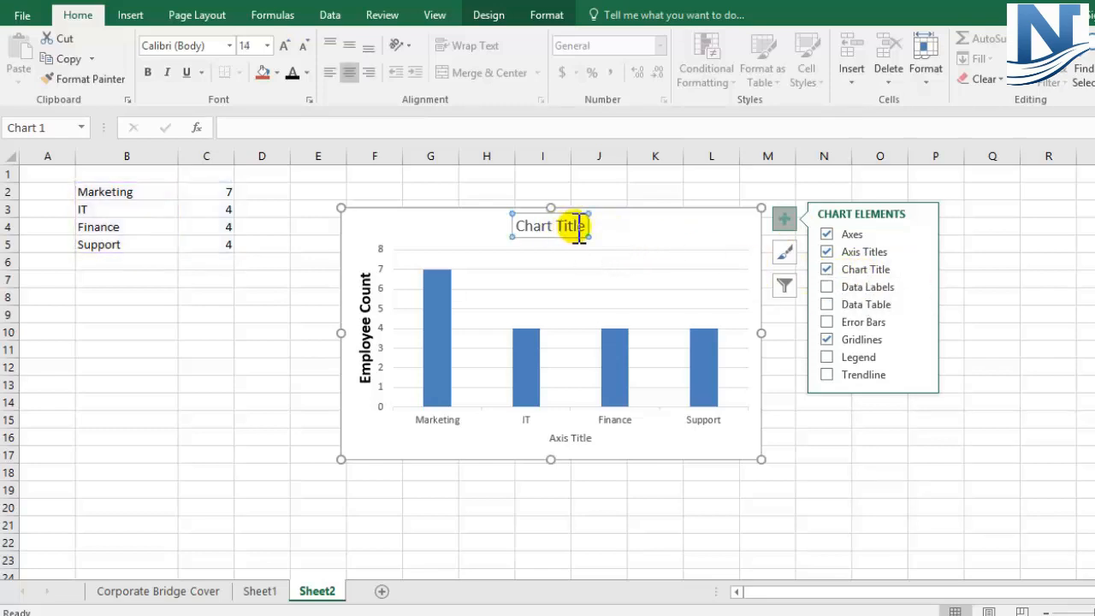
drag(586, 225, 506, 228)
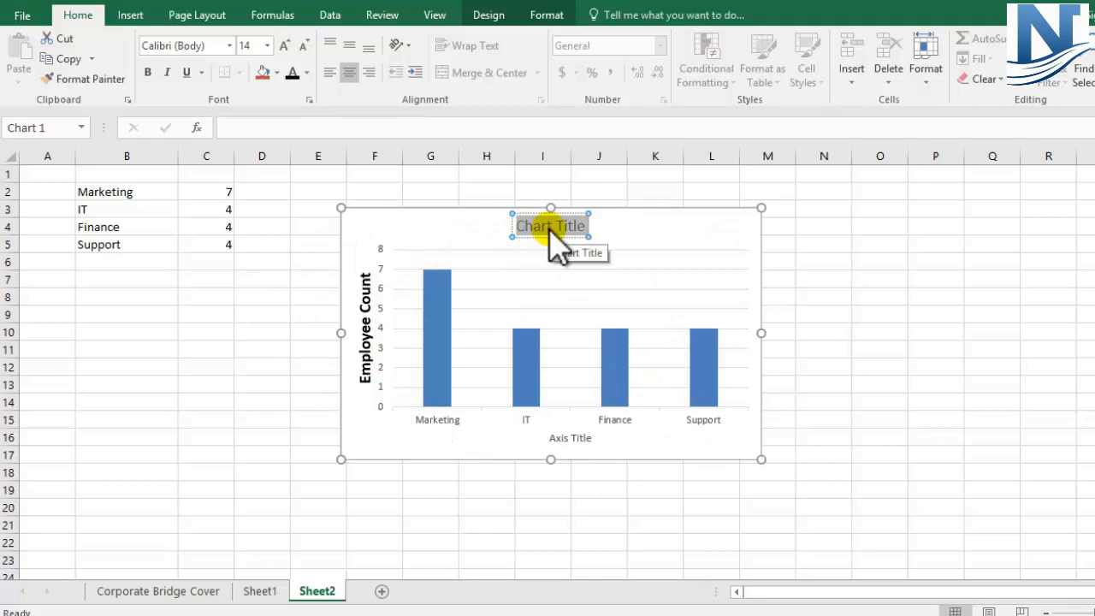
text(E)
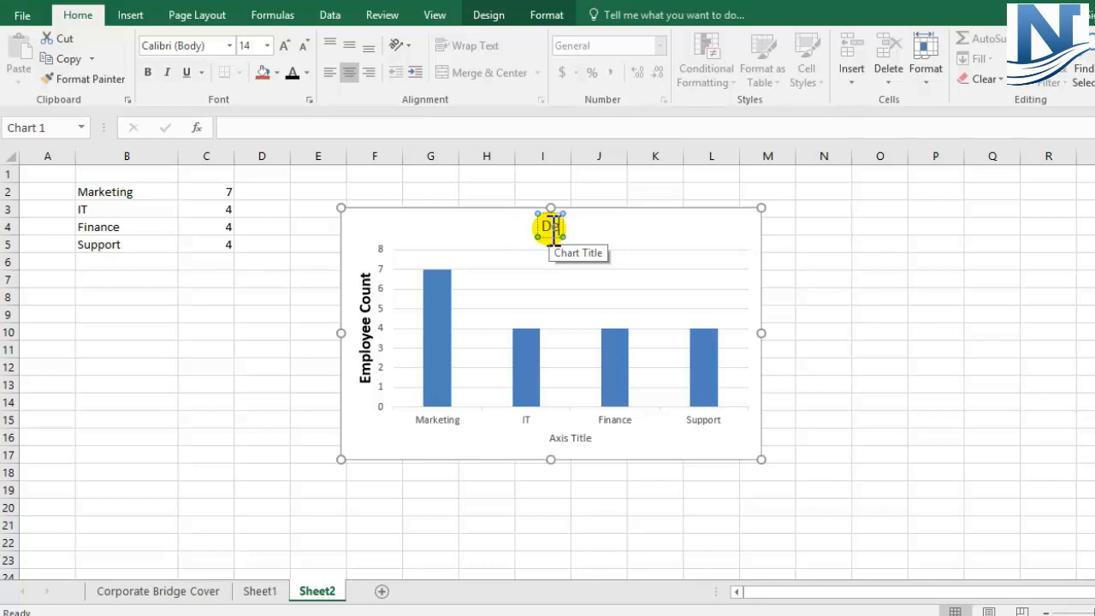
text(epartm,ent Wise)
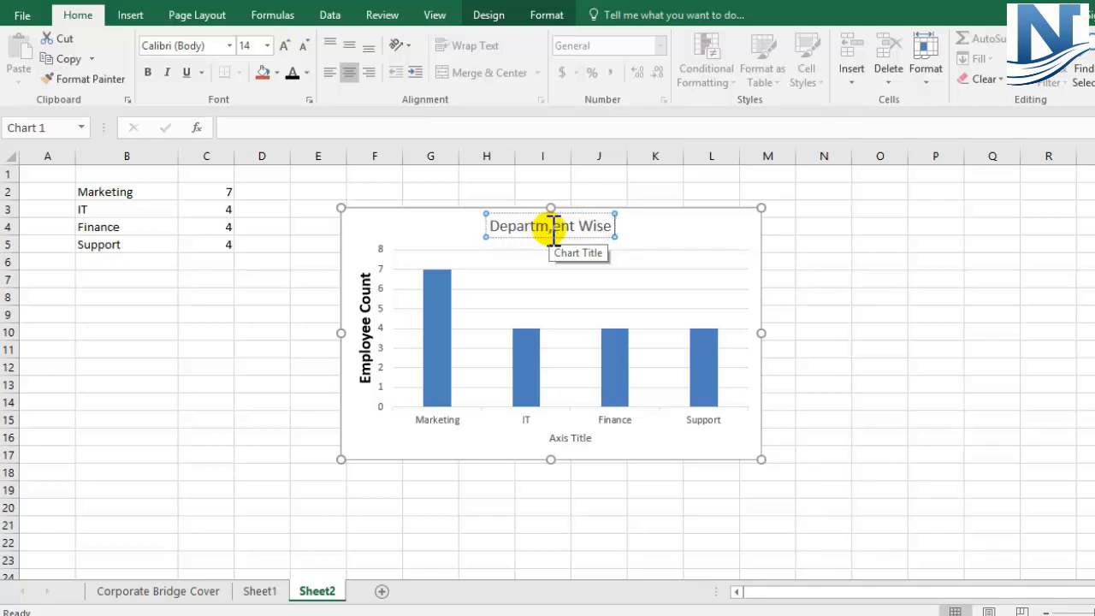
text( Employees)
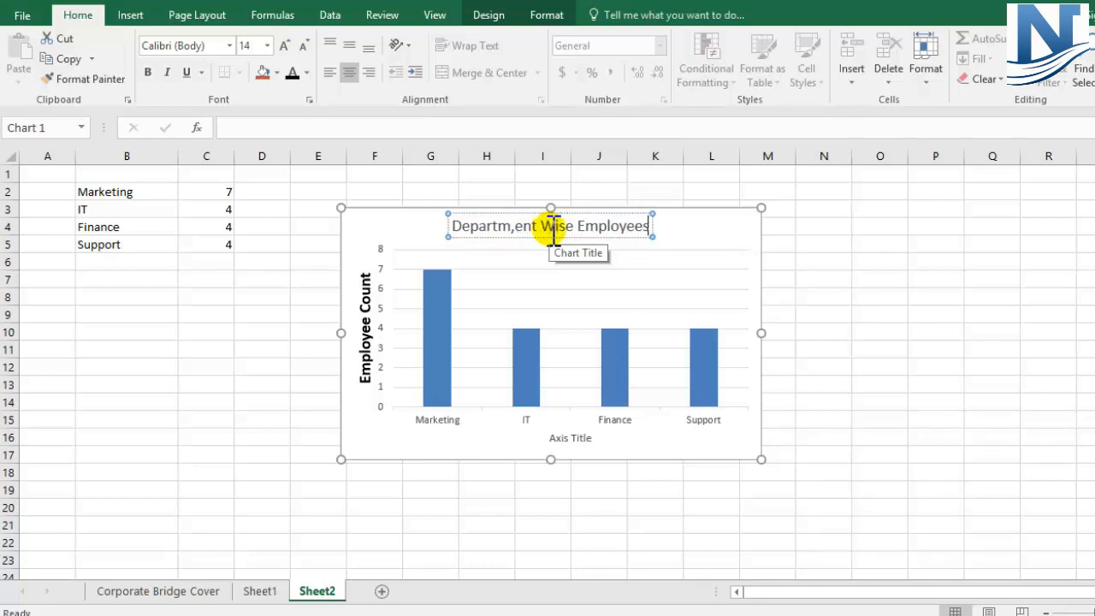
click(514, 228)
key(BackSpace)
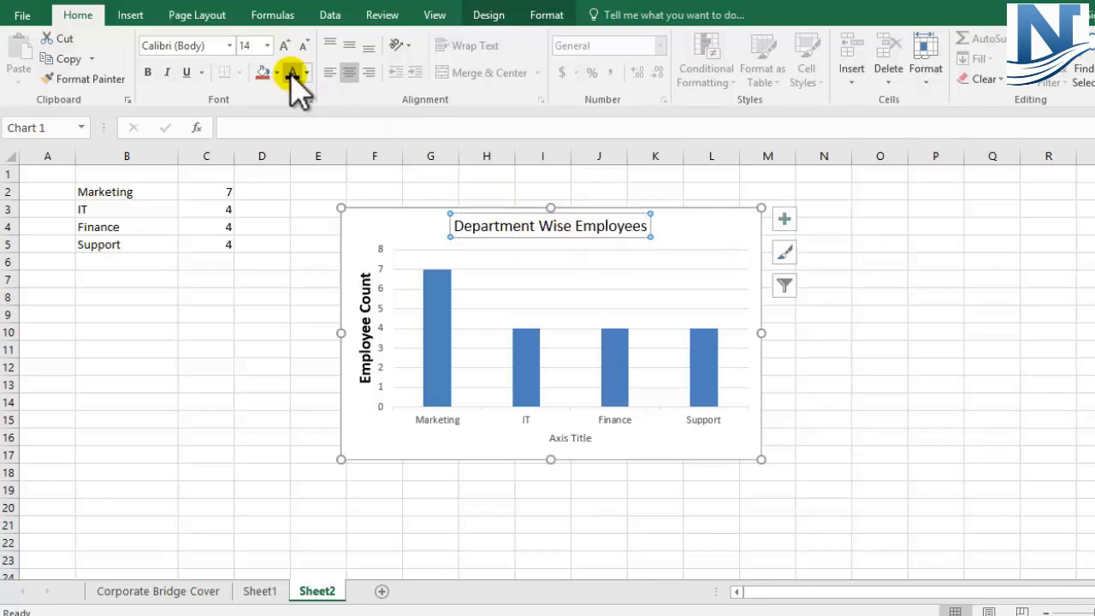
- Enlarge the chart title's text to font size 18
click(286, 47)
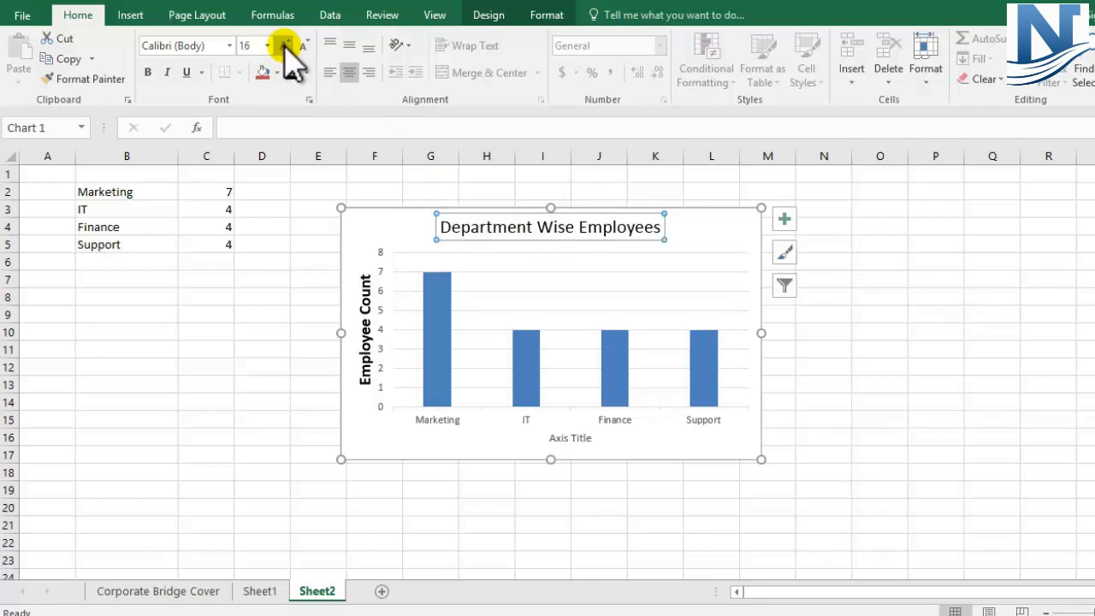
click(285, 46)
click(879, 332)
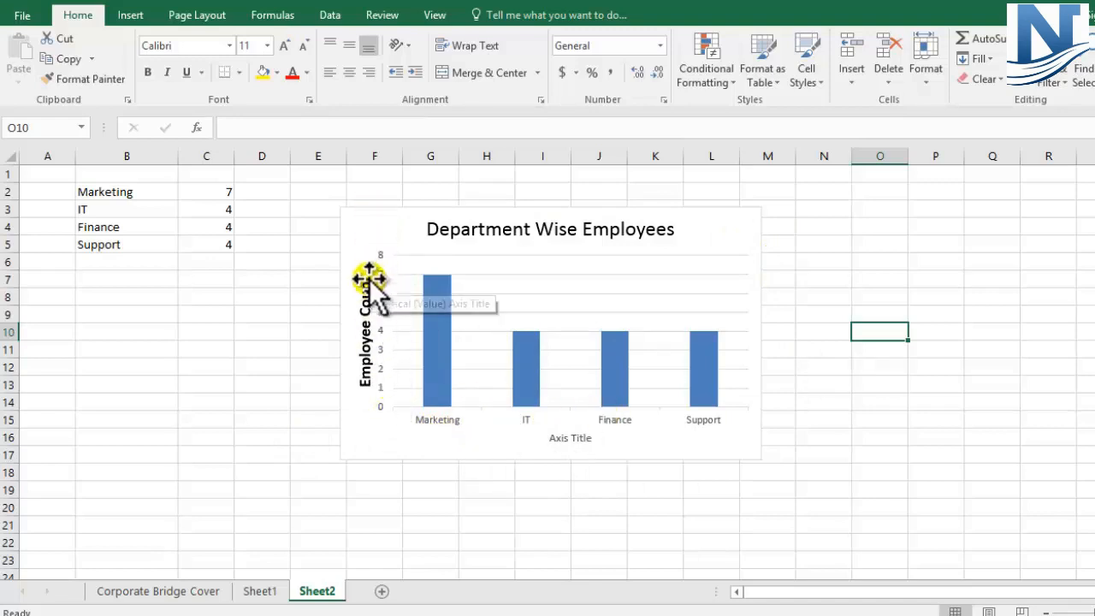
click(448, 225)
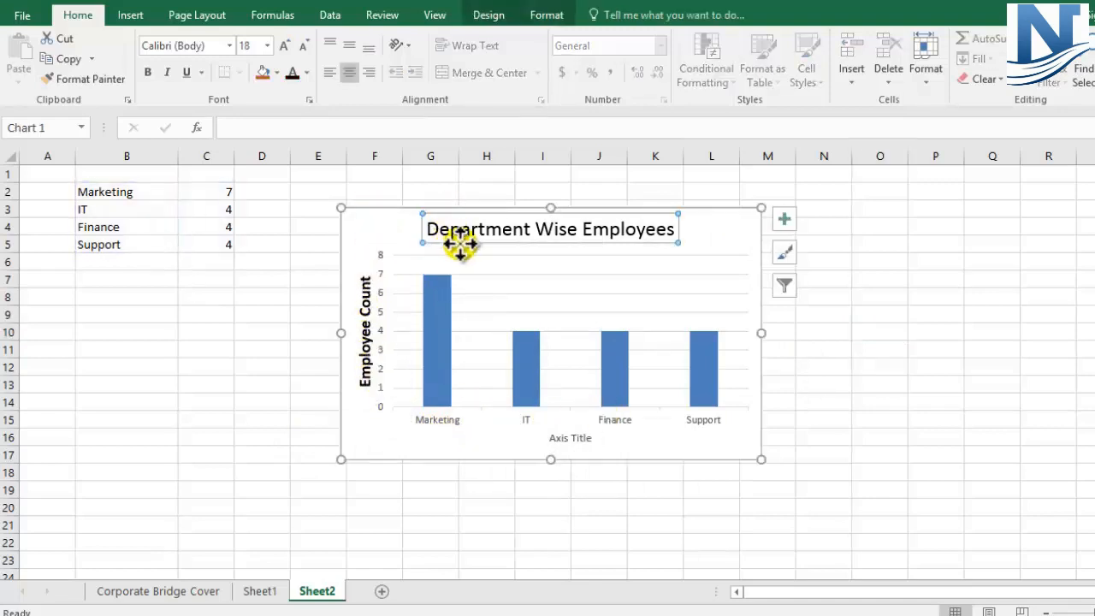